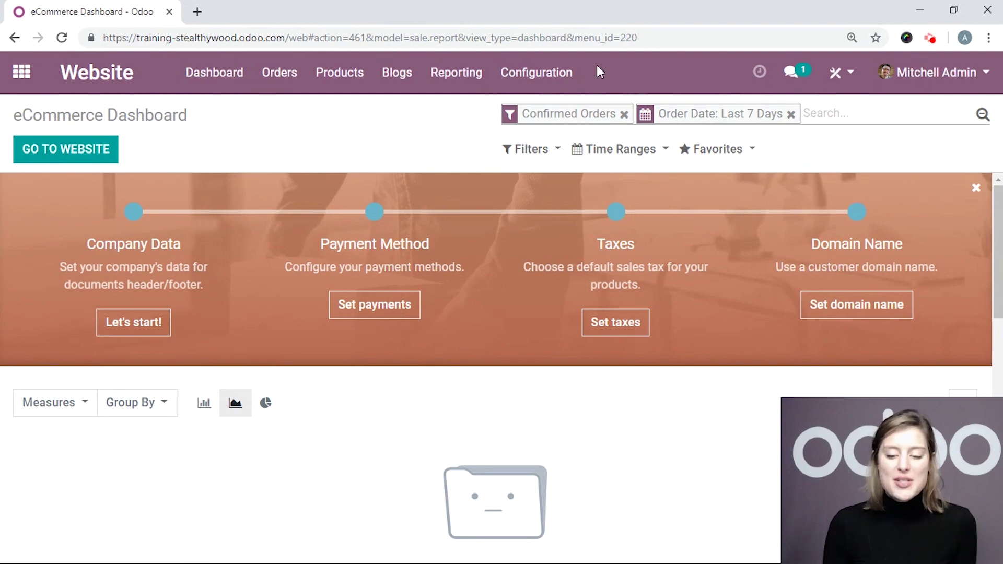
# Open the Settings and jump to the Invoicing section.
pyautogui.click(569, 74)
pyautogui.click(561, 112)
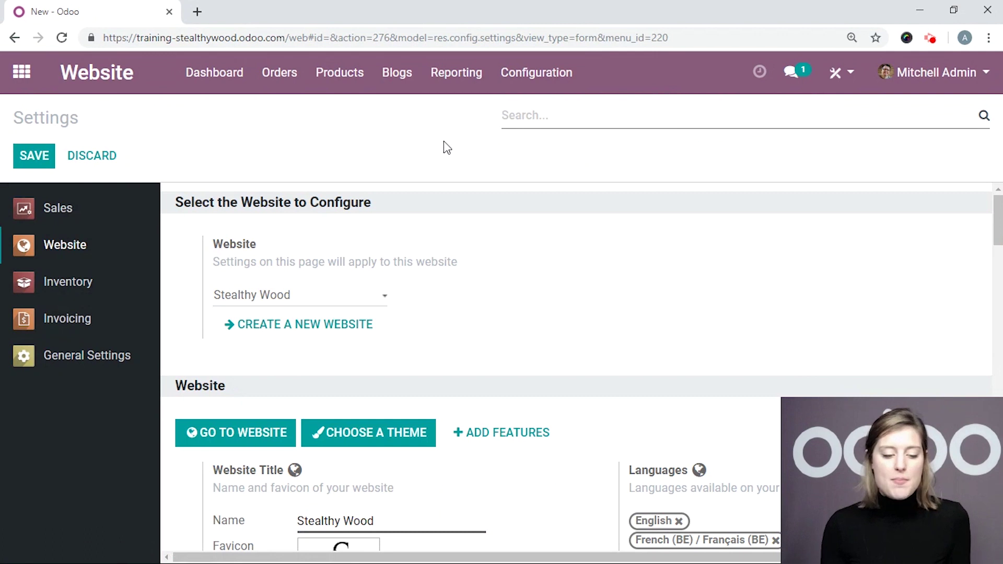
pyautogui.click(81, 332)
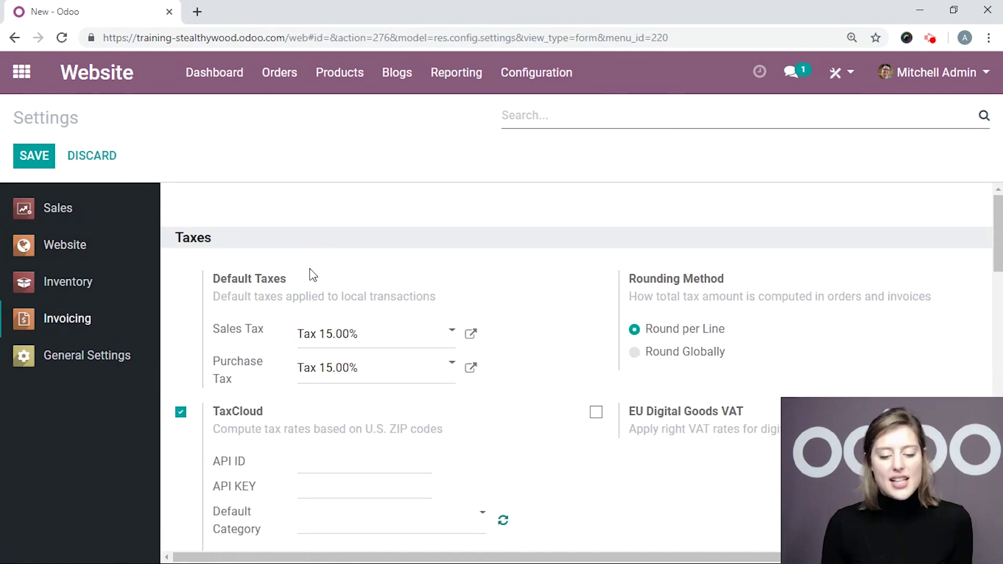
pyautogui.scroll(-12, 315, 268)
pyautogui.scroll(-9, 318, 272)
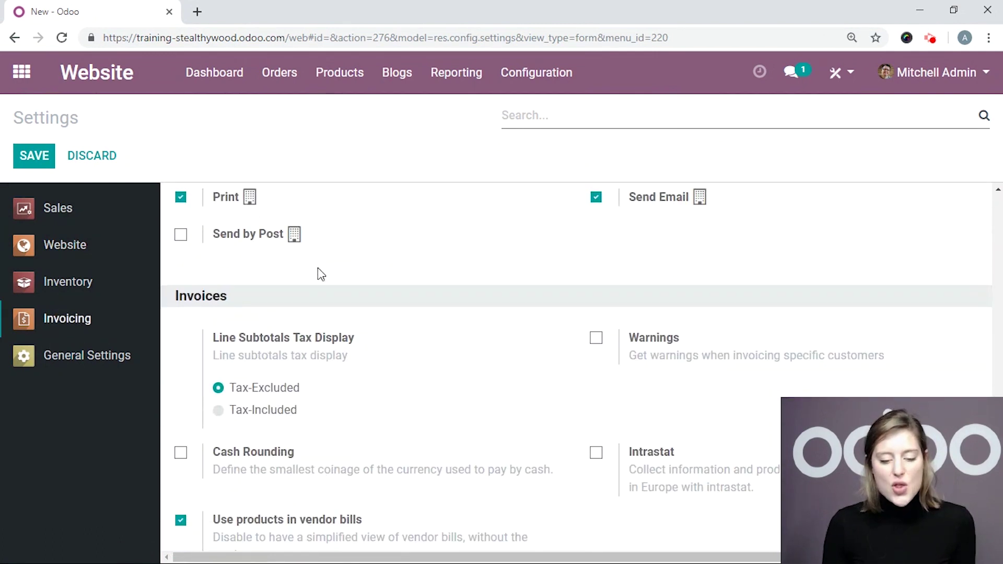
# Confirm that Line Subtotals Tax Display is set to Tax-Excluded.
pyautogui.moveTo(355, 264); pyautogui.dragTo(193, 264)
pyautogui.click(435, 293)
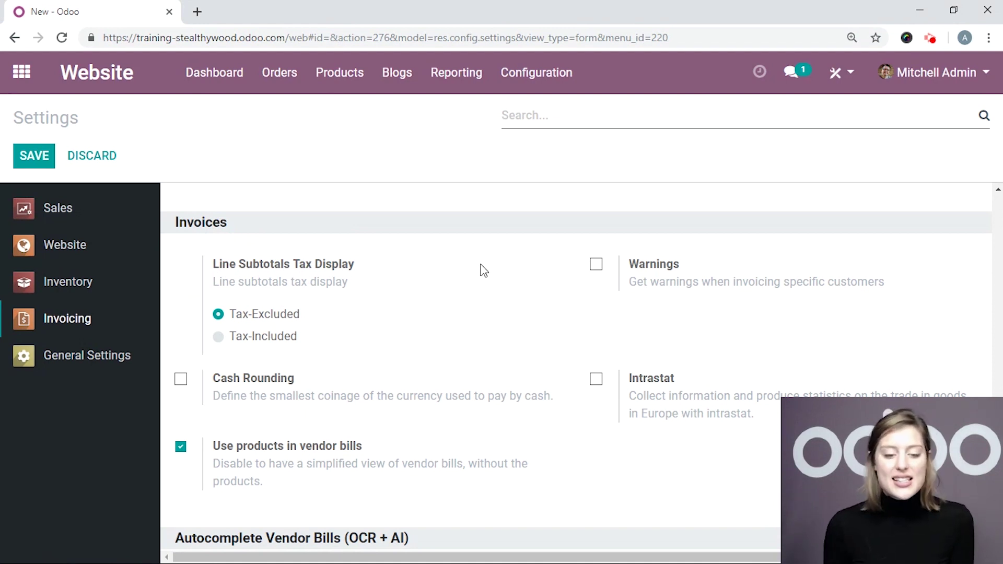
pyautogui.moveTo(301, 314); pyautogui.dragTo(227, 306)
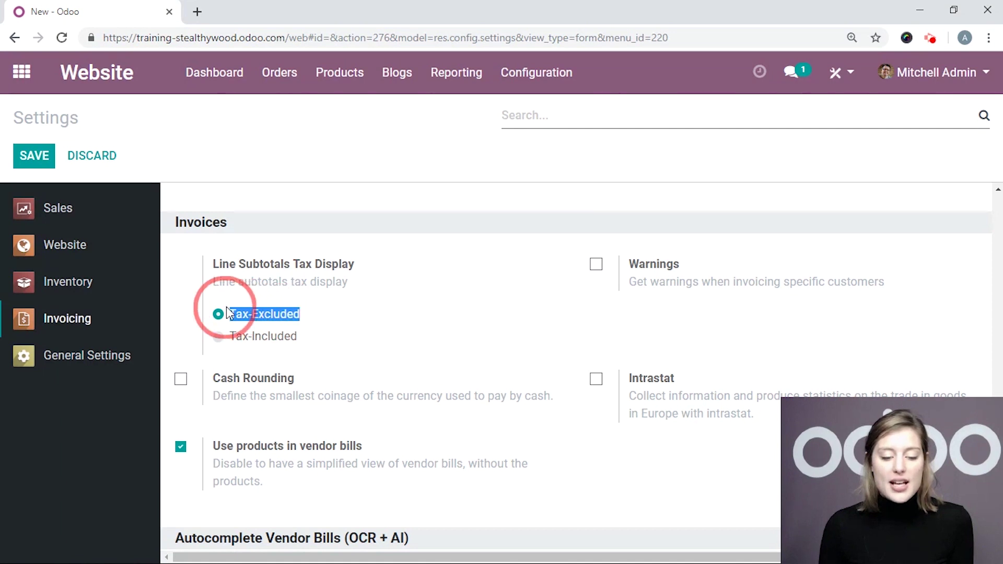
pyautogui.click(383, 297)
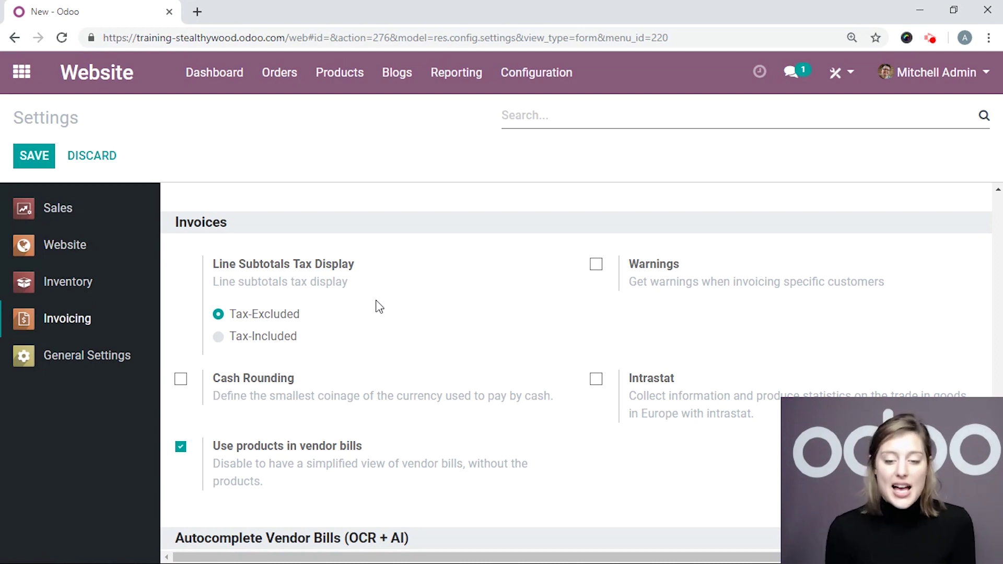
# Go to the Fiscal Positions list in the Invoicing app's configuration.
pyautogui.click(21, 72)
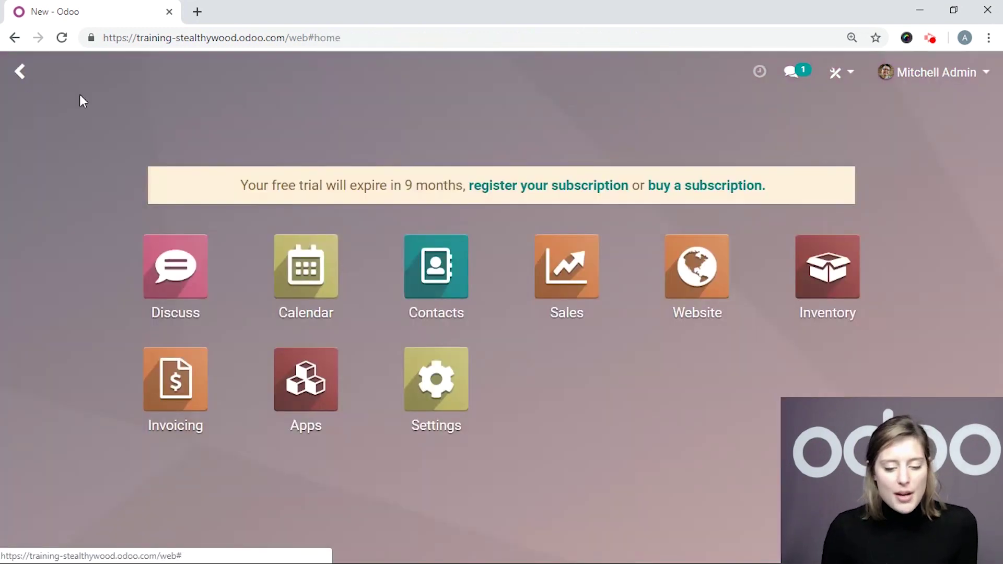
pyautogui.click(165, 425)
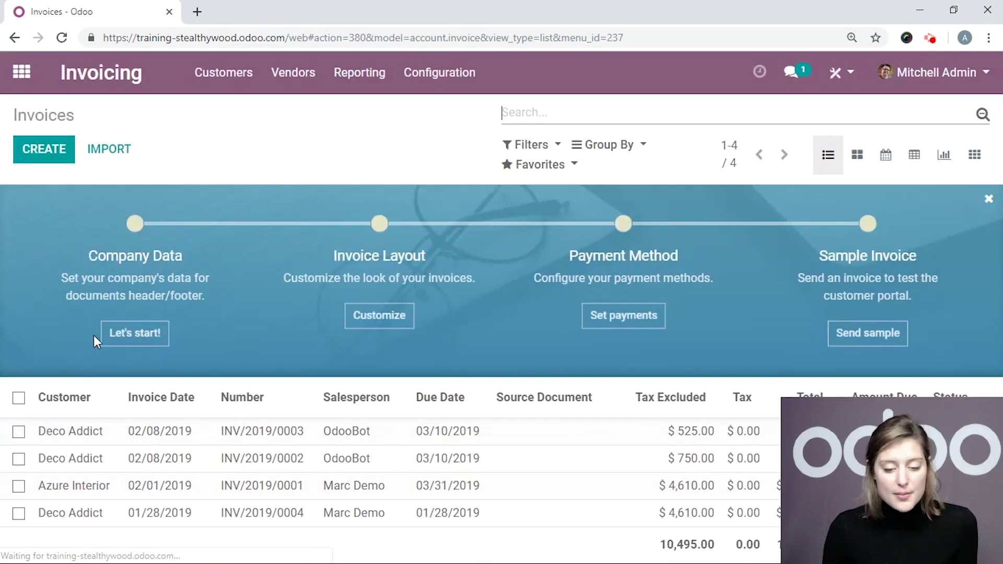
pyautogui.click(461, 86)
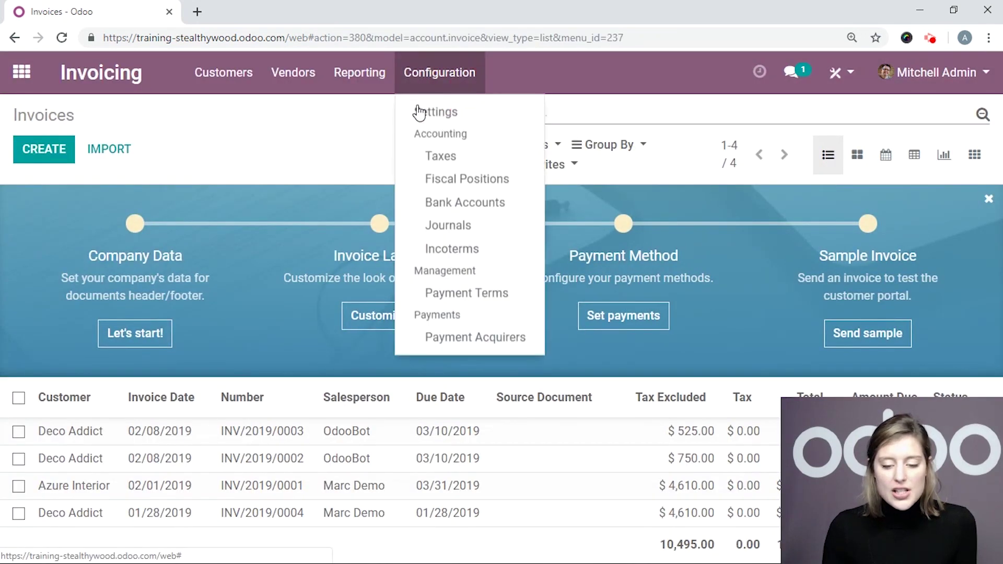
pyautogui.click(438, 183)
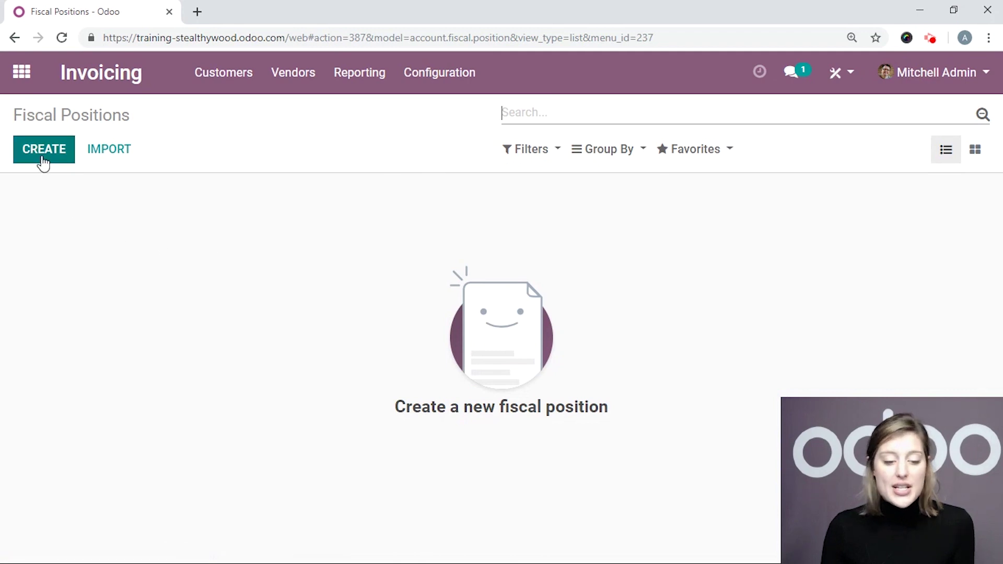
# Create a fiscal position named 'Europe No Tax' with Detect Automatically ticked.
pyautogui.click(41, 156)
pyautogui.write('Europe N')
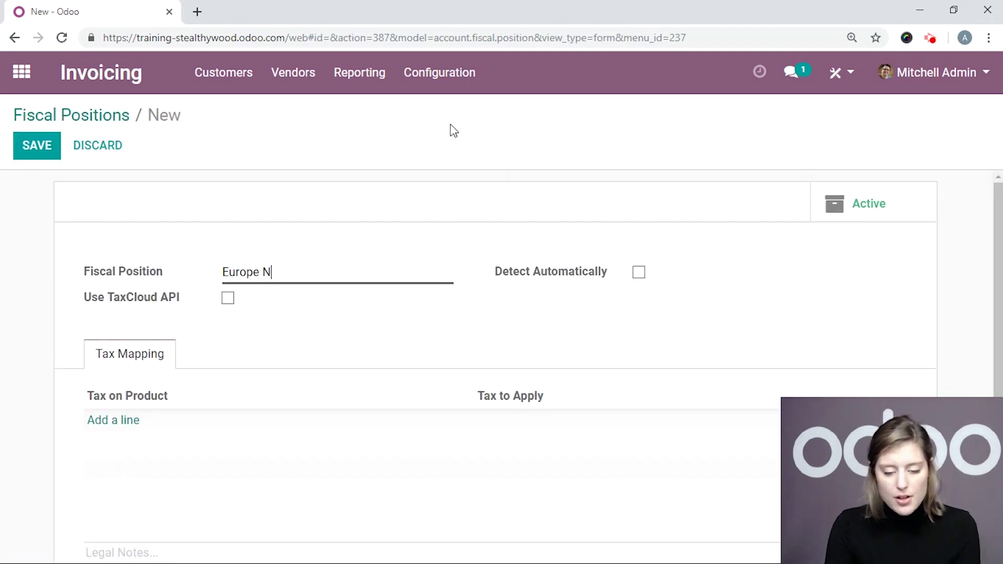
pyautogui.write('o Tax')
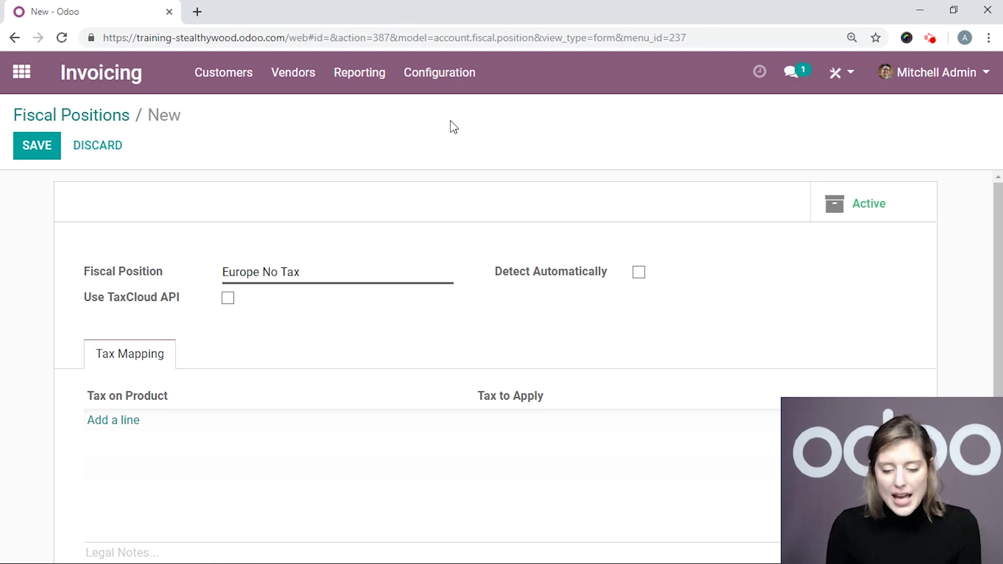
pyautogui.click(638, 272)
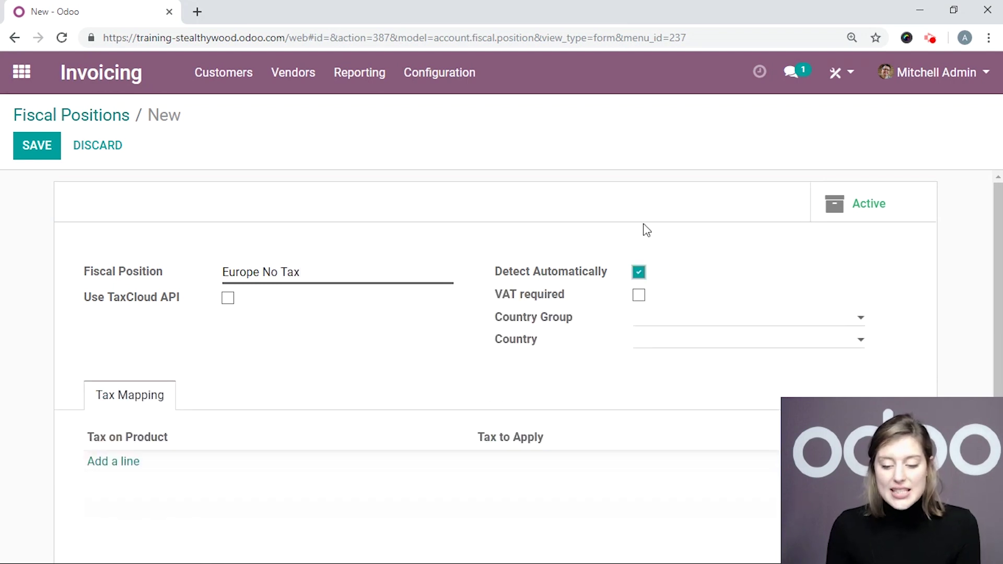
pyautogui.scroll(-2, 637, 204)
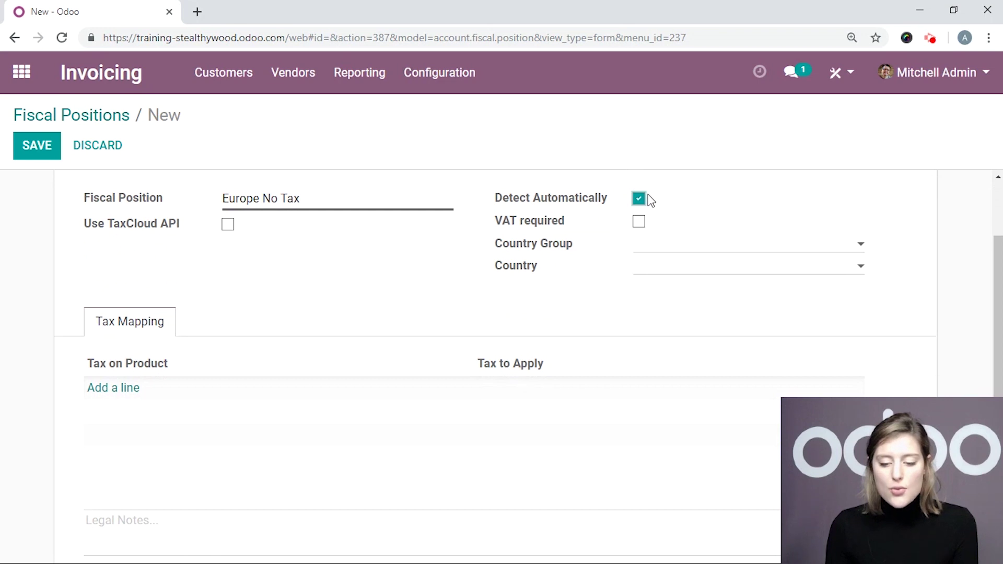
pyautogui.scroll(2, 648, 200)
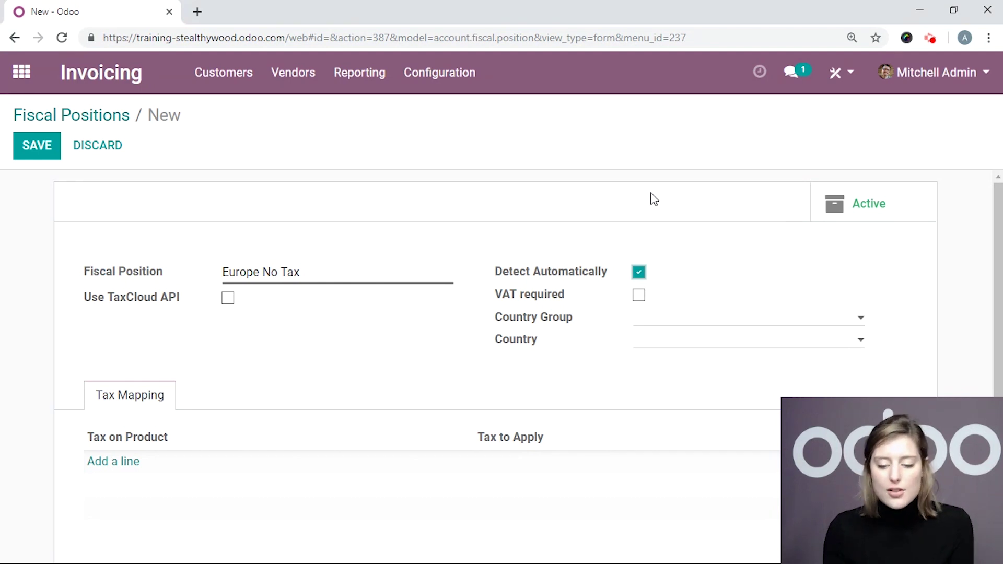
pyautogui.scroll(-1, 654, 198)
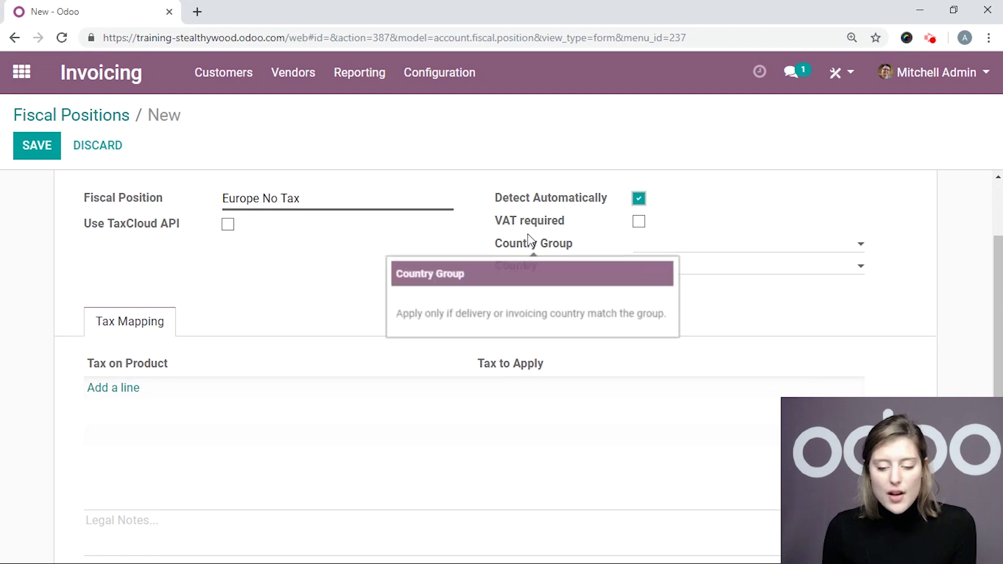
pyautogui.moveTo(501, 228)
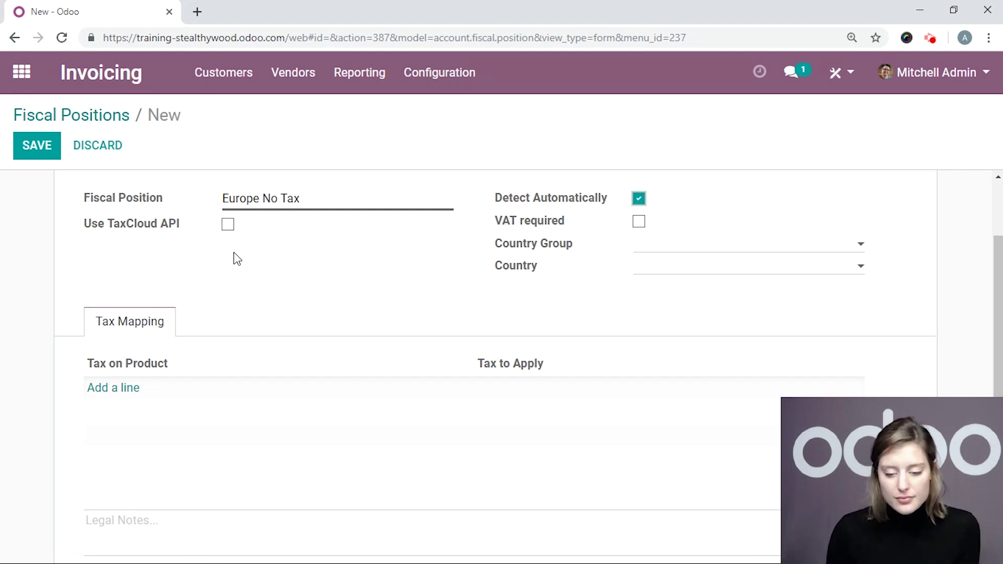
# Restrict the fiscal position to the Europe country group and add a tax mapping line.
pyautogui.click(652, 256)
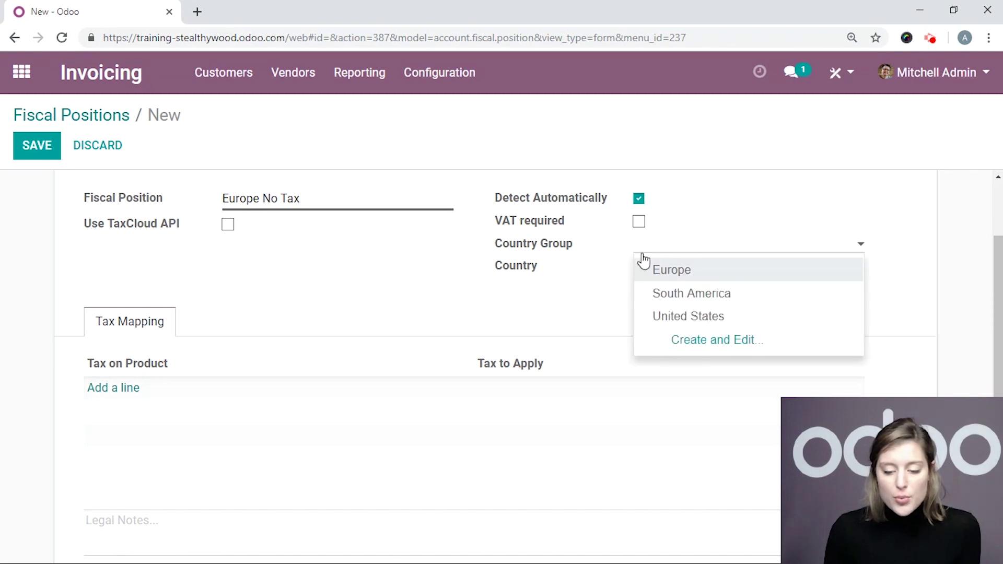
pyautogui.click(651, 277)
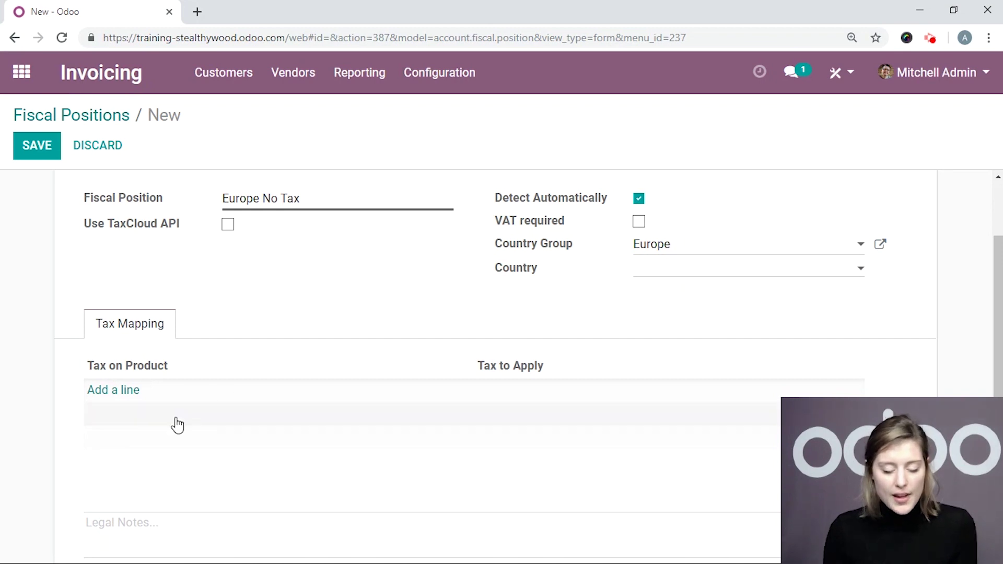
pyautogui.click(114, 399)
pyautogui.scroll(-1, 263, 308)
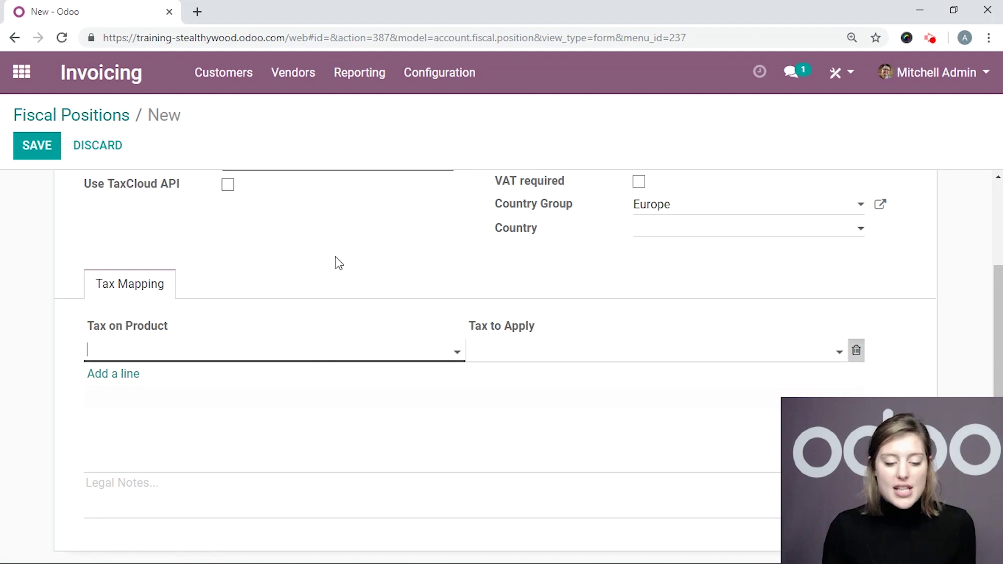
# Map the 21% product tax to Tax 0% and save the fiscal position.
pyautogui.click(287, 358)
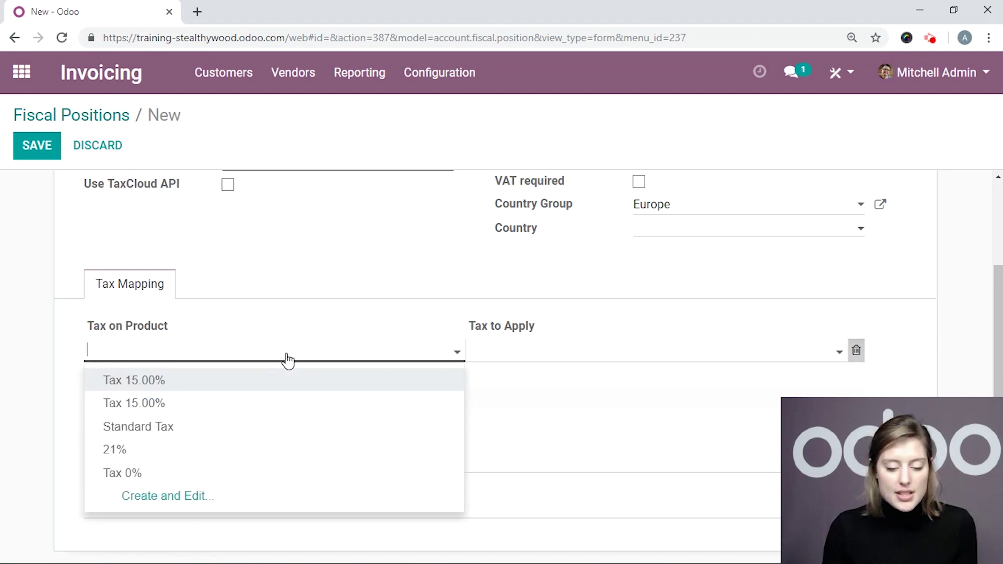
pyautogui.click(136, 452)
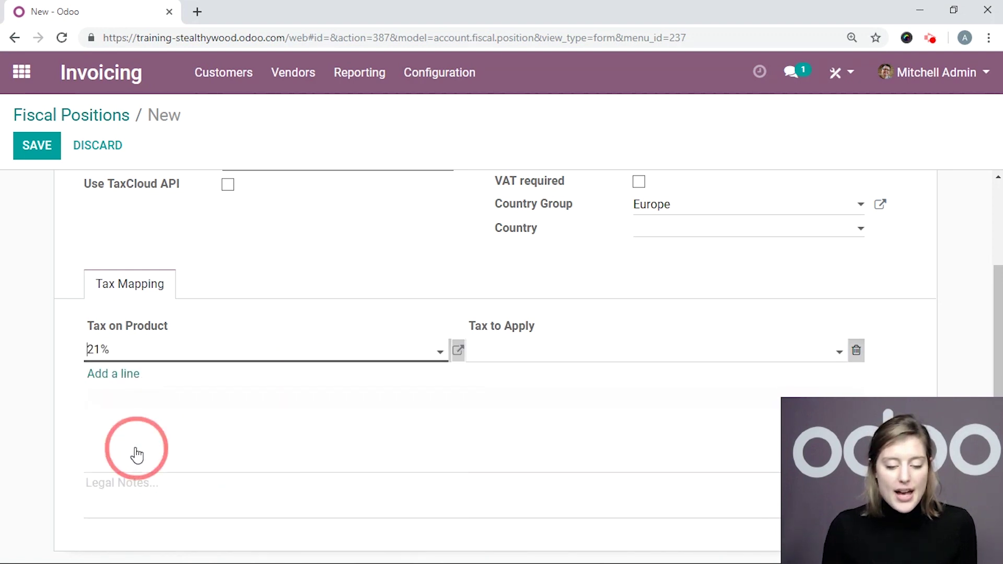
pyautogui.click(548, 359)
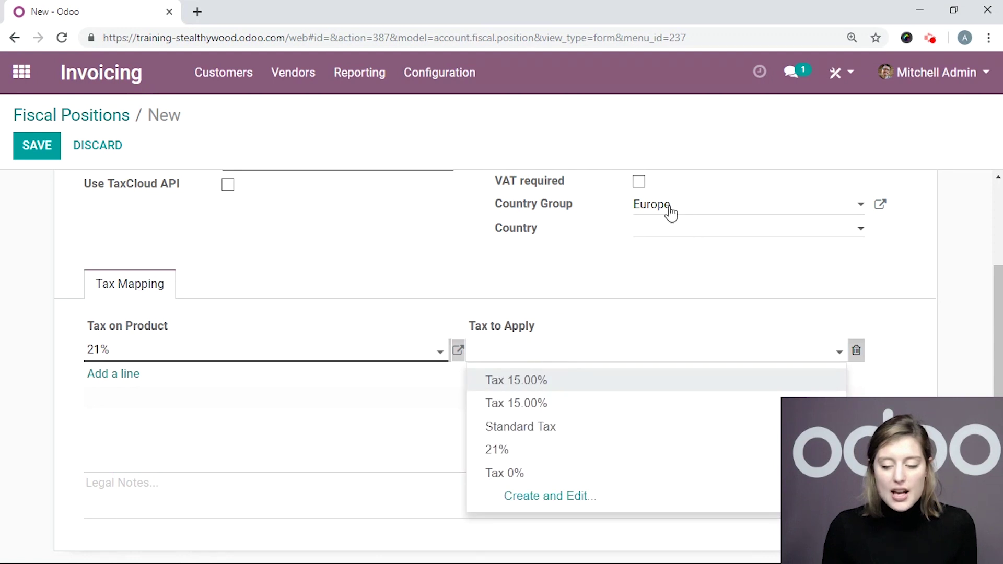
pyautogui.click(513, 475)
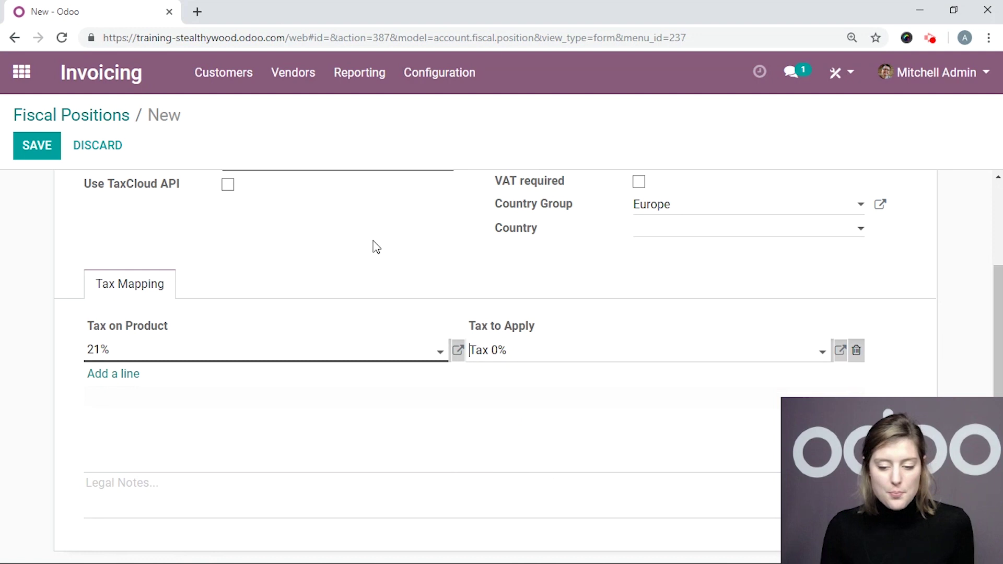
pyautogui.scroll(1, 352, 255)
pyautogui.click(34, 150)
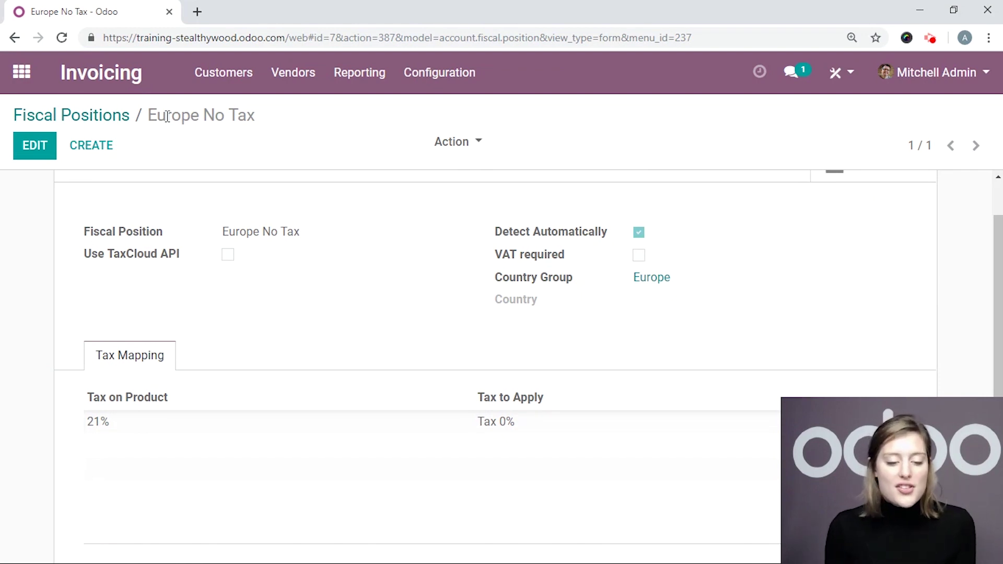
# Add the white Drawer to the website cart at $3,645.00 plus $765.45 taxes.
pyautogui.click(22, 71)
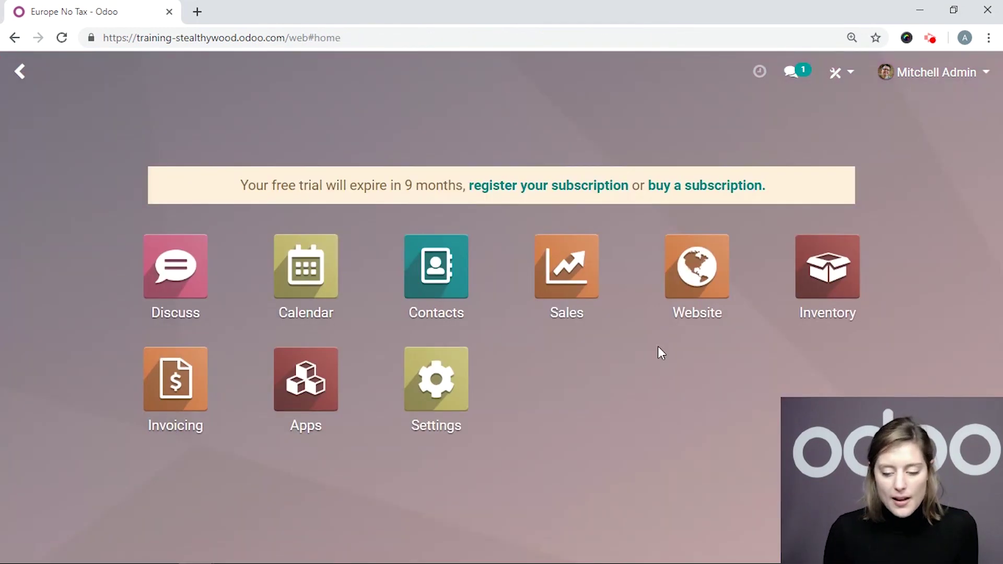
pyautogui.click(671, 275)
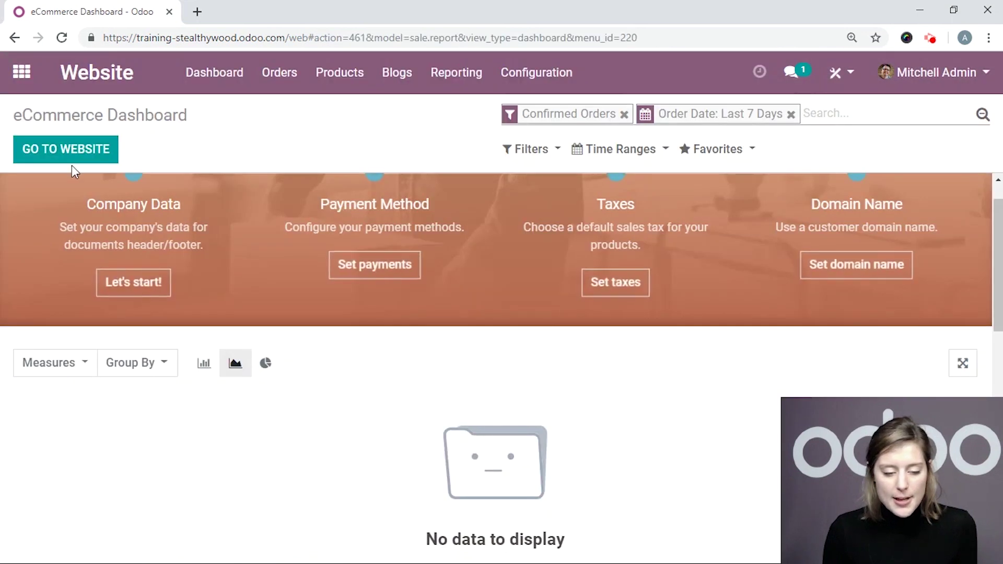
pyautogui.click(73, 157)
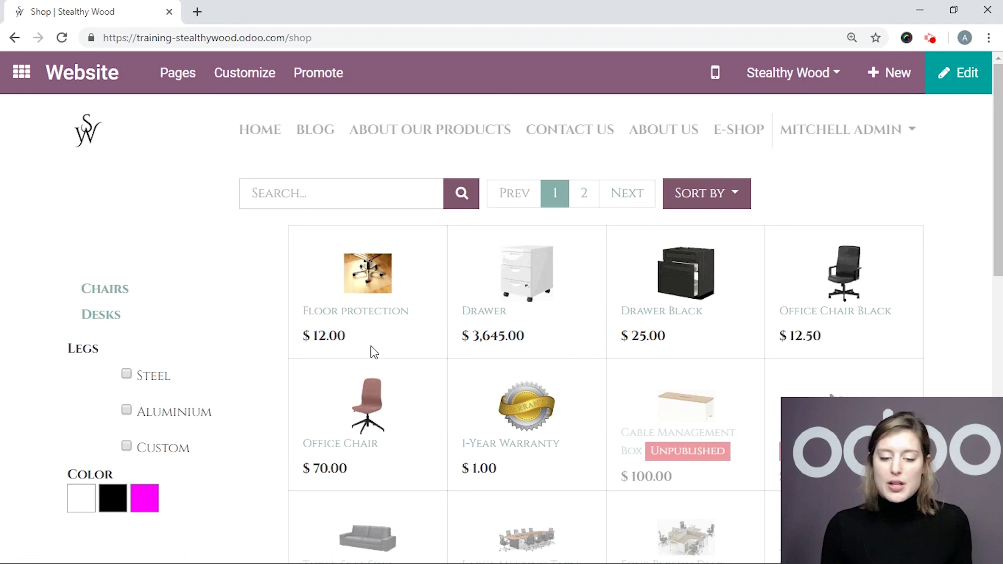
pyautogui.click(517, 288)
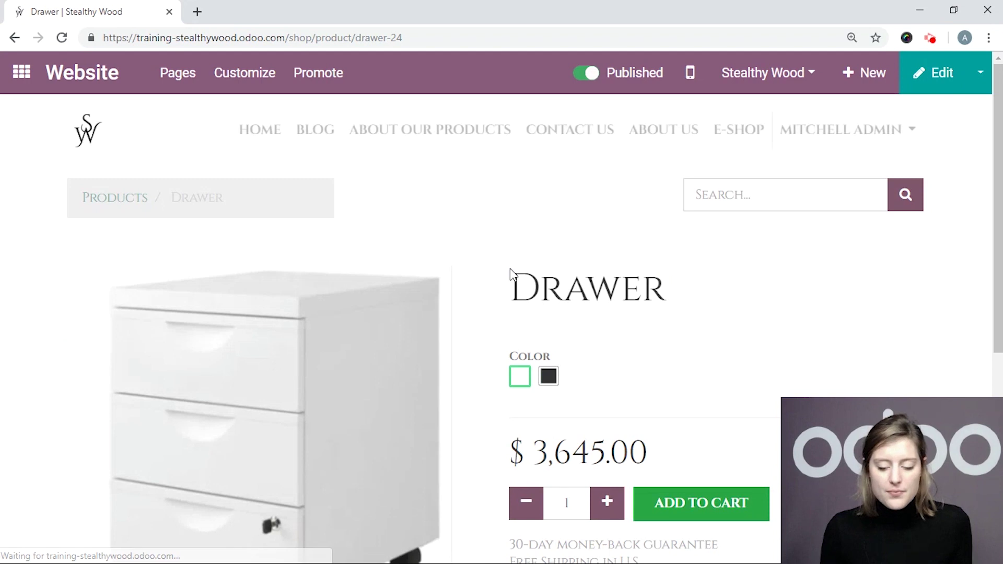
pyautogui.scroll(-3, 566, 261)
pyautogui.click(677, 356)
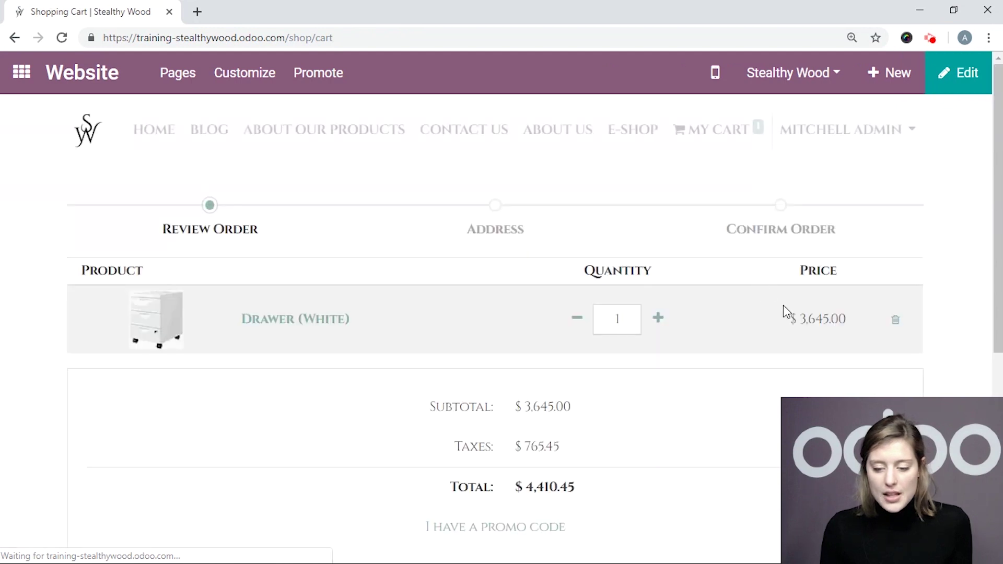
pyautogui.scroll(-2, 710, 308)
pyautogui.moveTo(587, 376); pyautogui.dragTo(439, 385)
pyautogui.click(379, 357)
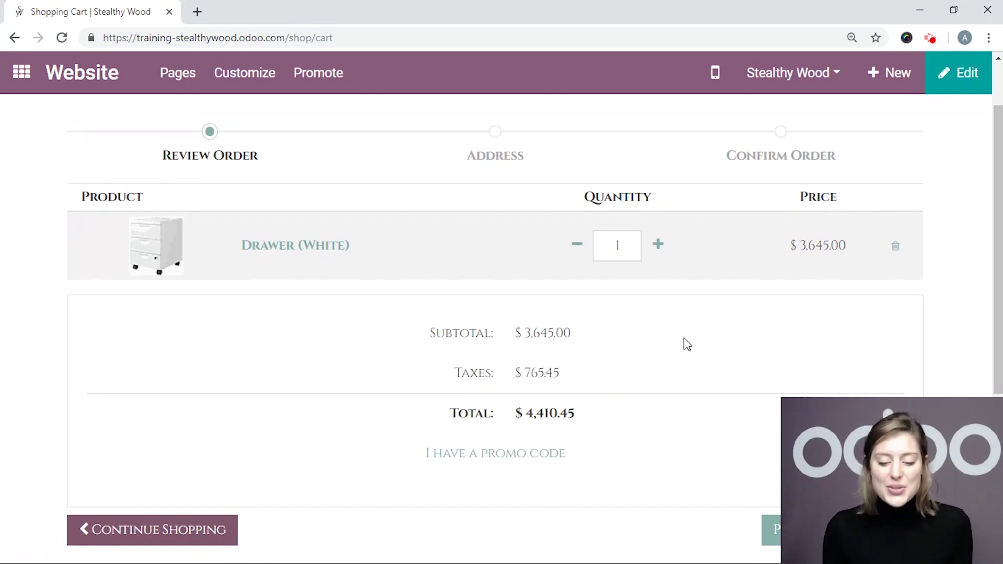
pyautogui.scroll(-1, 587, 332)
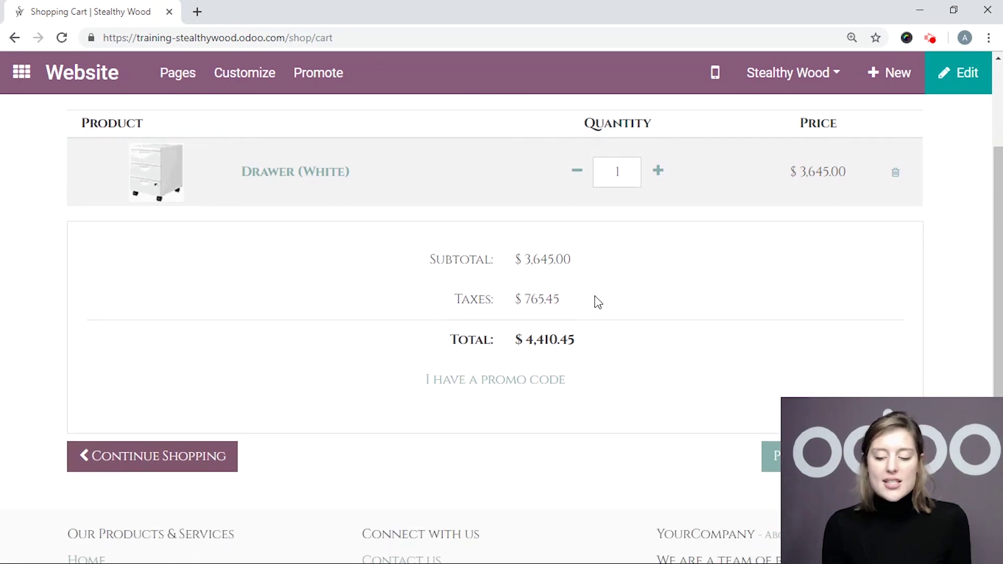
pyautogui.scroll(2, 597, 299)
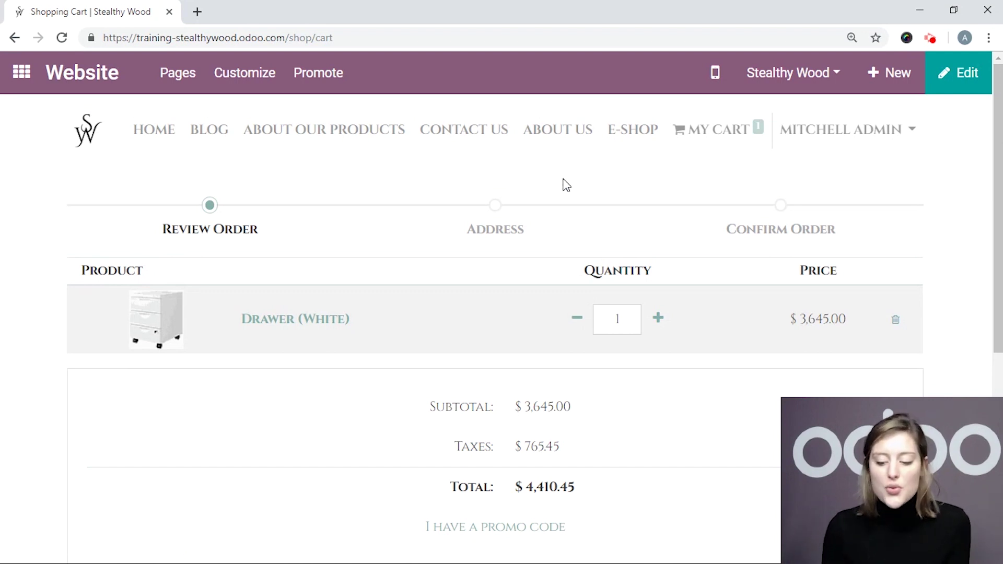
pyautogui.scroll(-5, 590, 177)
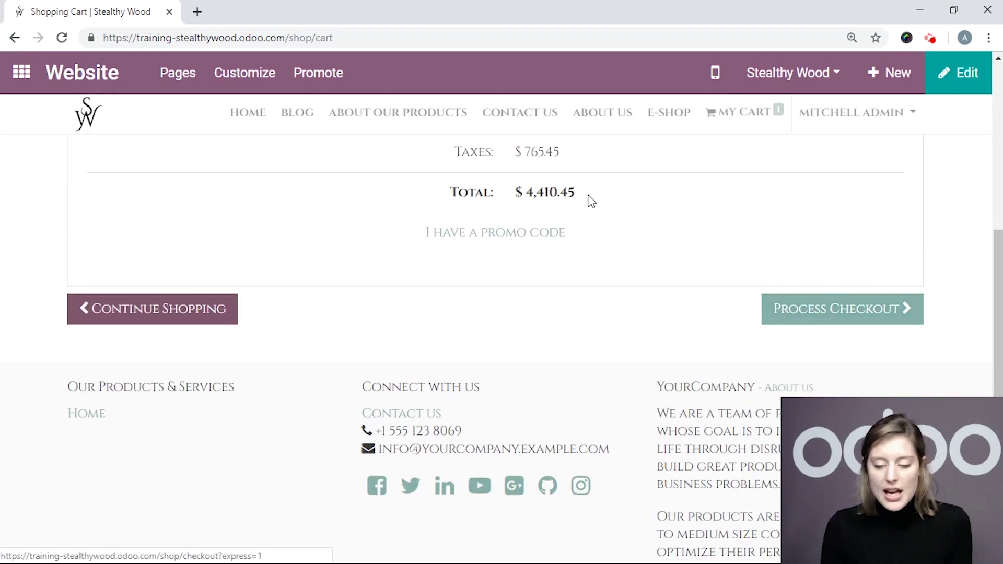
pyautogui.moveTo(593, 197); pyautogui.dragTo(506, 194)
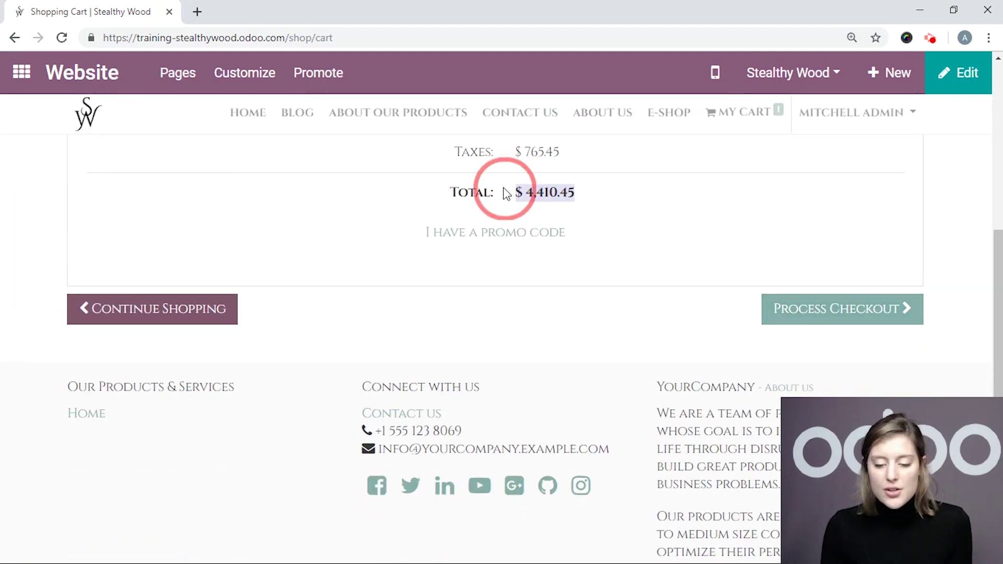
# Proceed to checkout and review the $3,645.00 order total with $0.00 taxes.
pyautogui.click(787, 303)
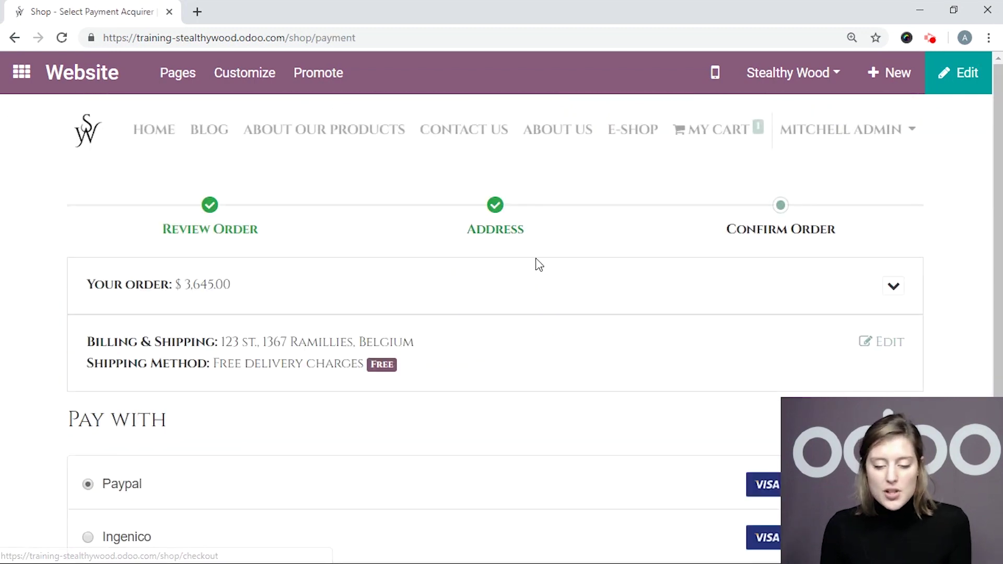
pyautogui.scroll(-1, 387, 320)
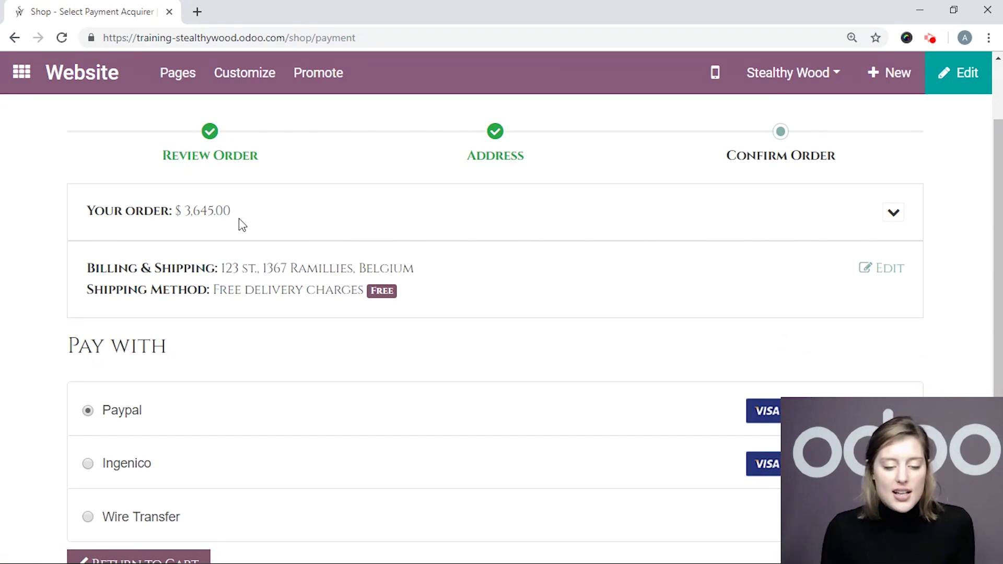
pyautogui.moveTo(233, 211); pyautogui.dragTo(178, 210)
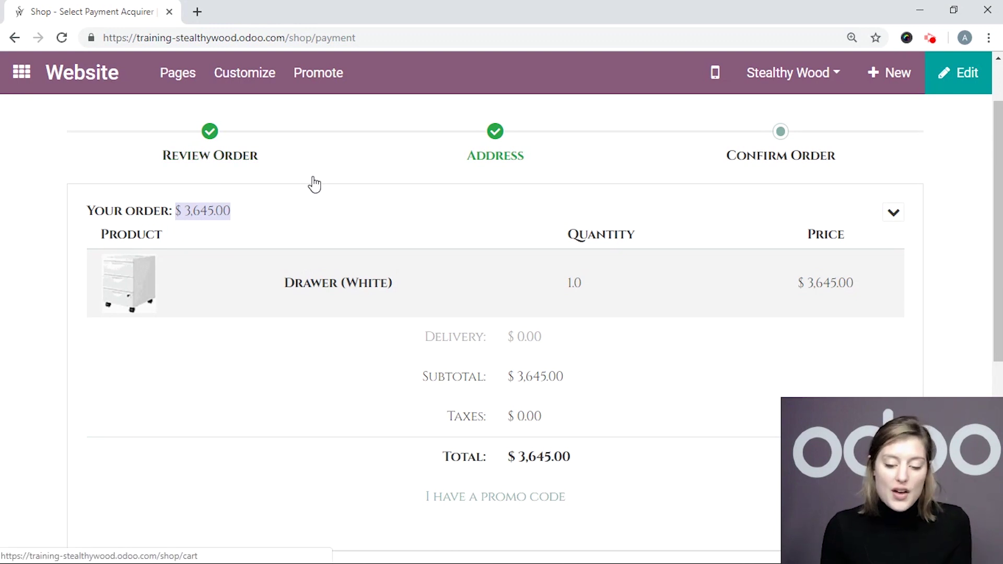
pyautogui.scroll(-2, 360, 172)
pyautogui.scroll(1, 364, 171)
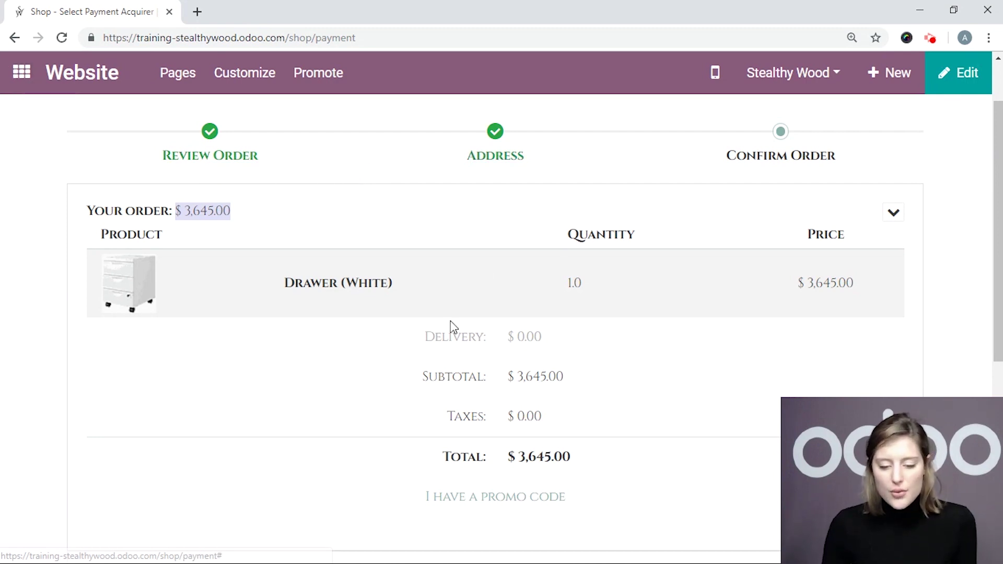
# Return to the cart and delete the Drawer line, leaving the cart empty.
pyautogui.scroll(-7, 711, 369)
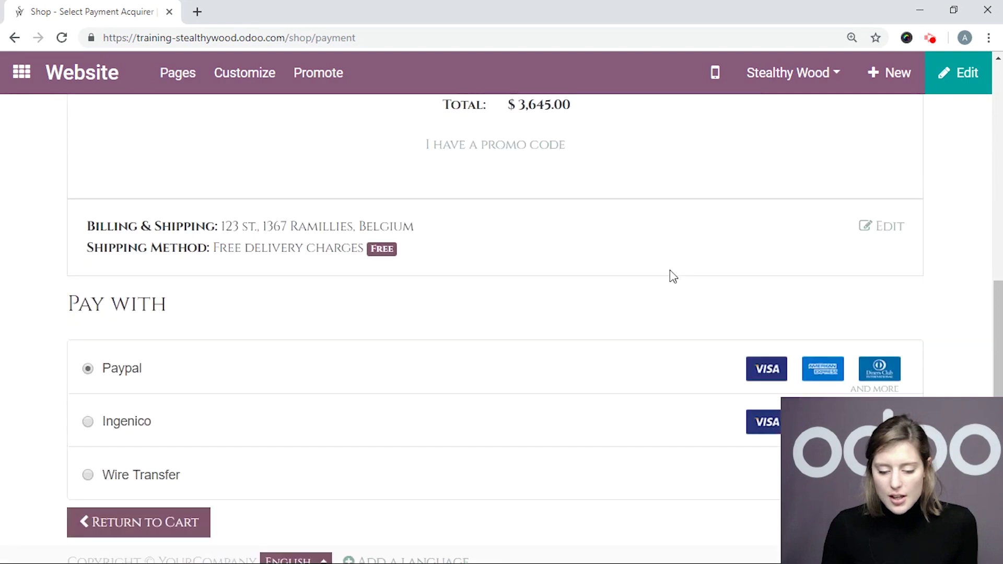
pyautogui.click(201, 515)
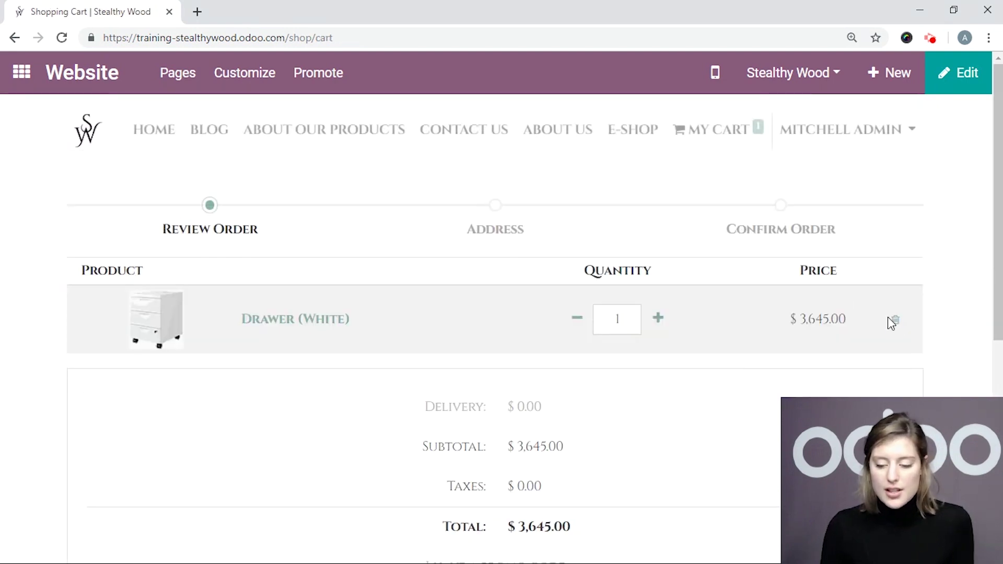
pyautogui.click(895, 319)
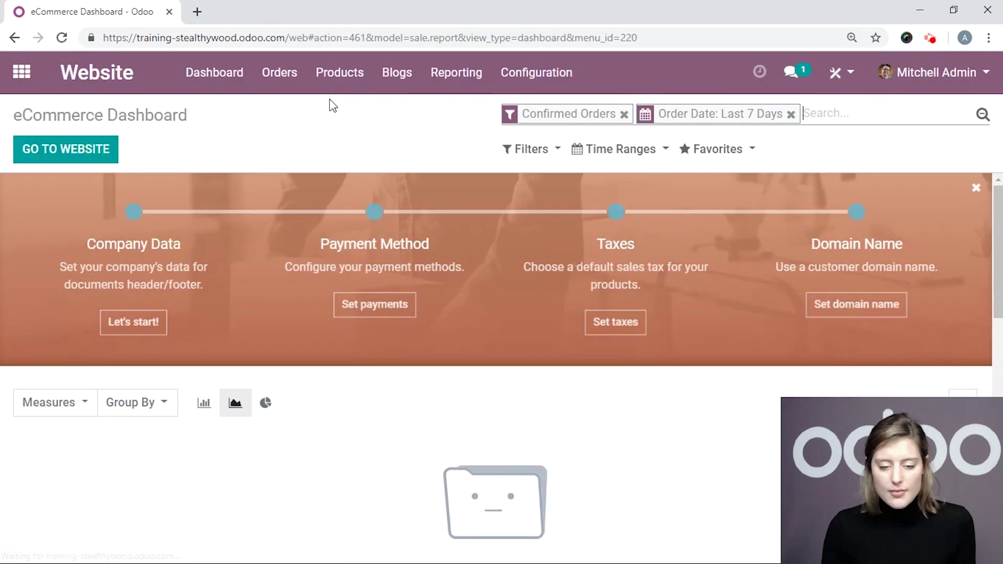
# Open the Public Pricelist from Products > Pricelists in edit mode.
pyautogui.click(354, 81)
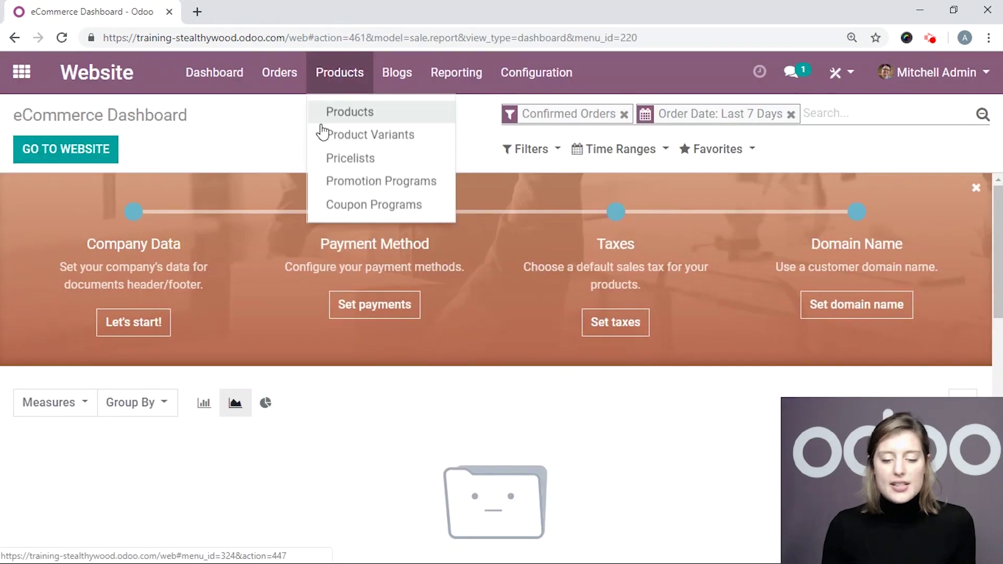
pyautogui.click(337, 155)
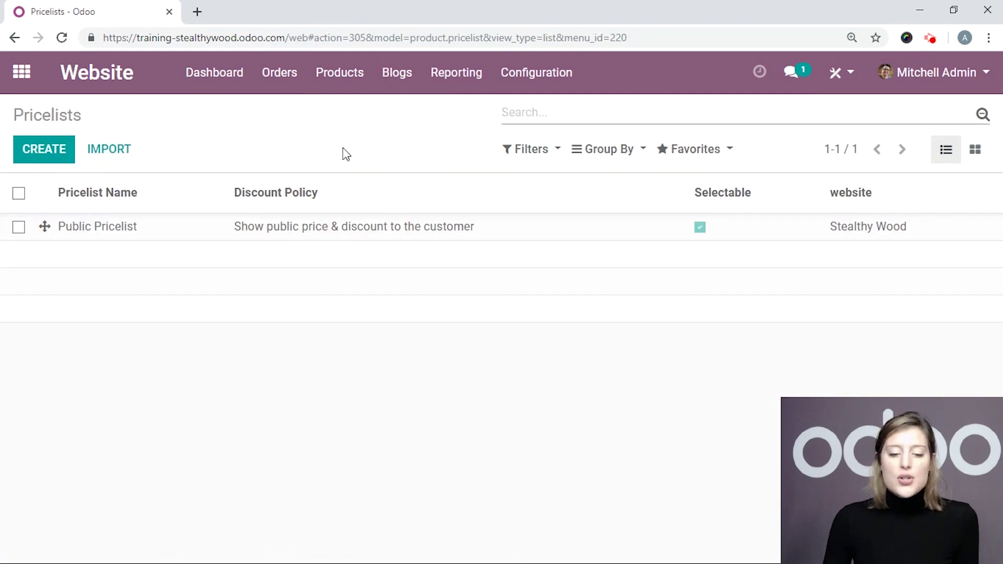
pyautogui.click(530, 91)
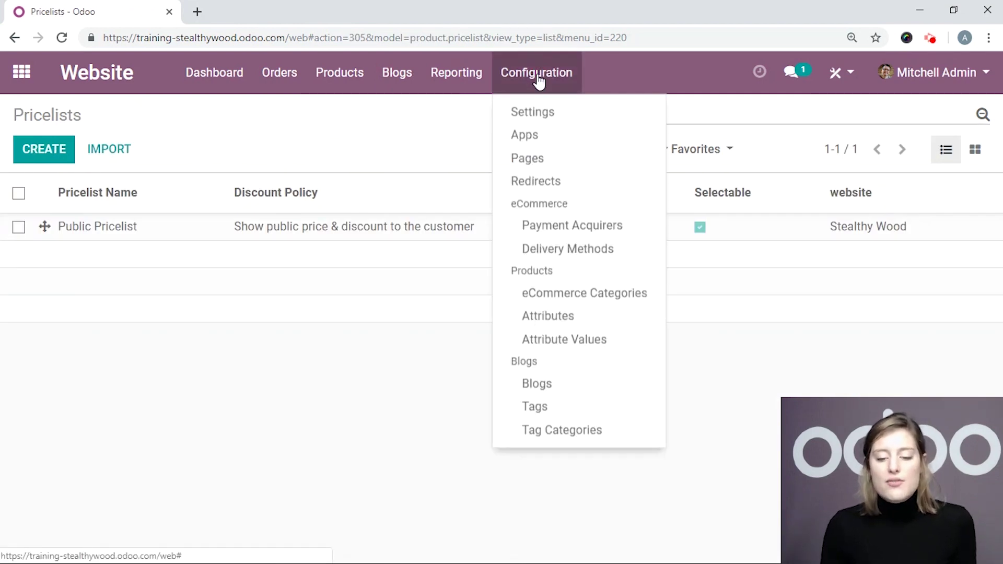
pyautogui.click(447, 130)
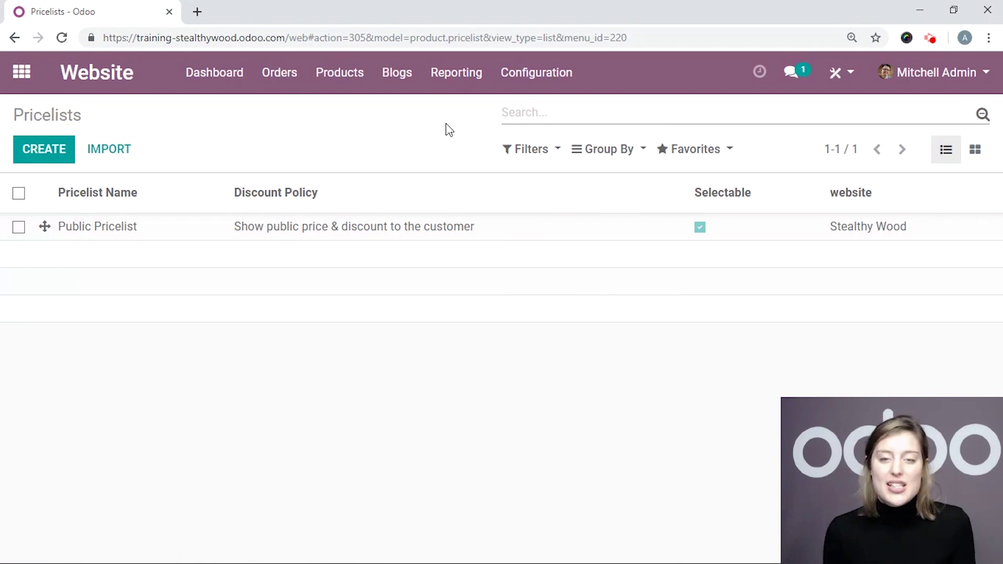
pyautogui.click(173, 237)
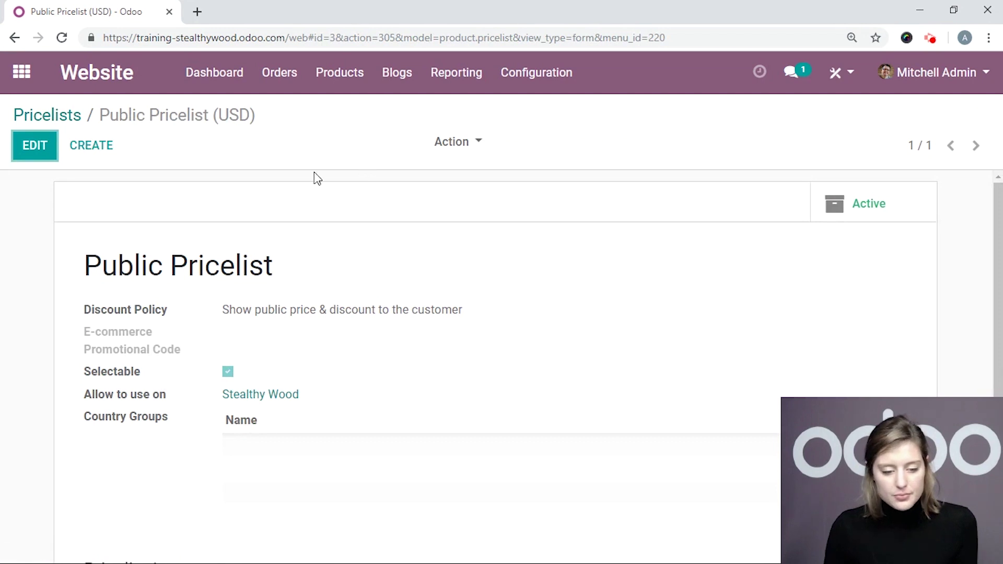
pyautogui.click(44, 152)
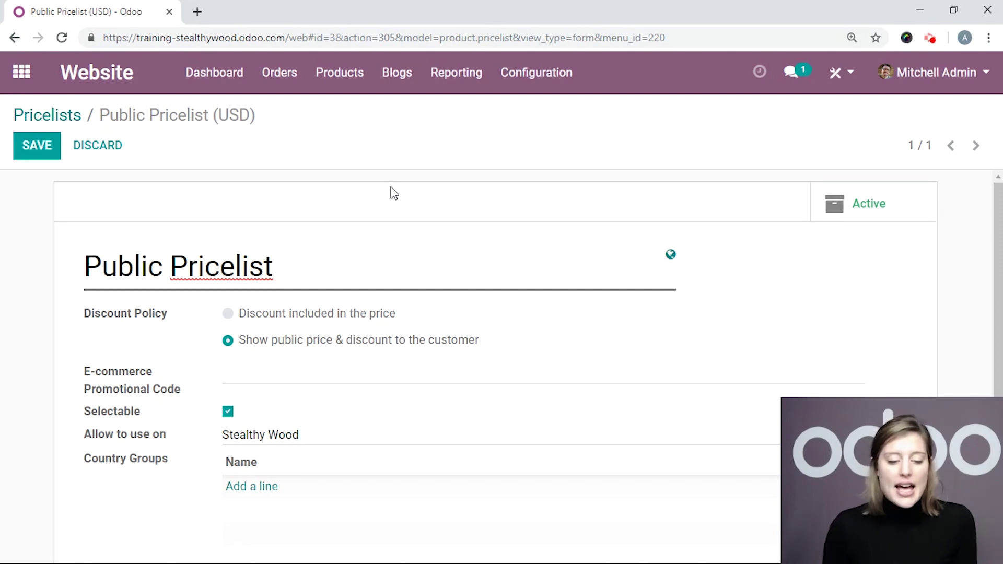
# Uncheck Selectable and keep Stealthy Wood as the allowed website.
pyautogui.scroll(-2, 392, 188)
pyautogui.scroll(2, 393, 184)
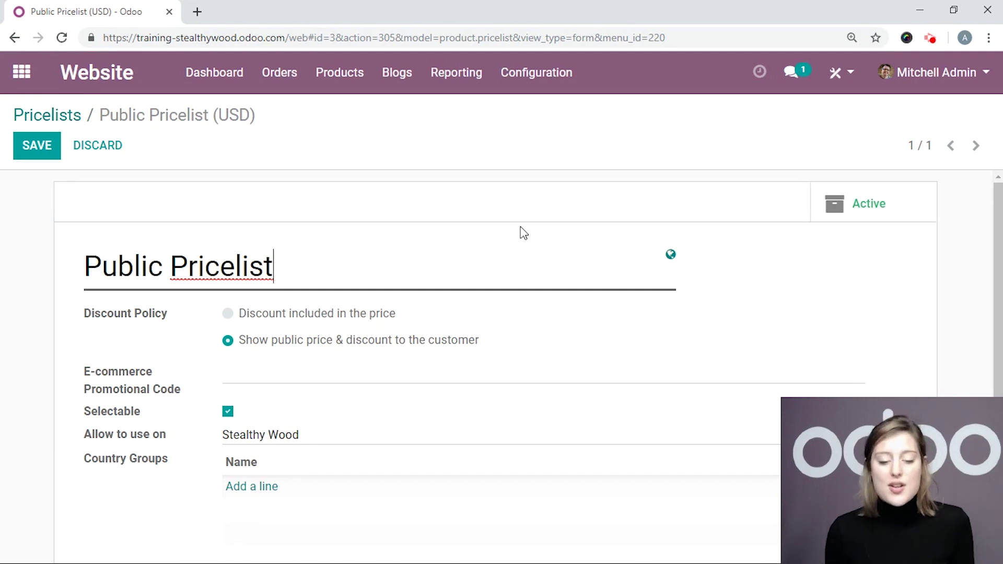
pyautogui.scroll(-1, 502, 233)
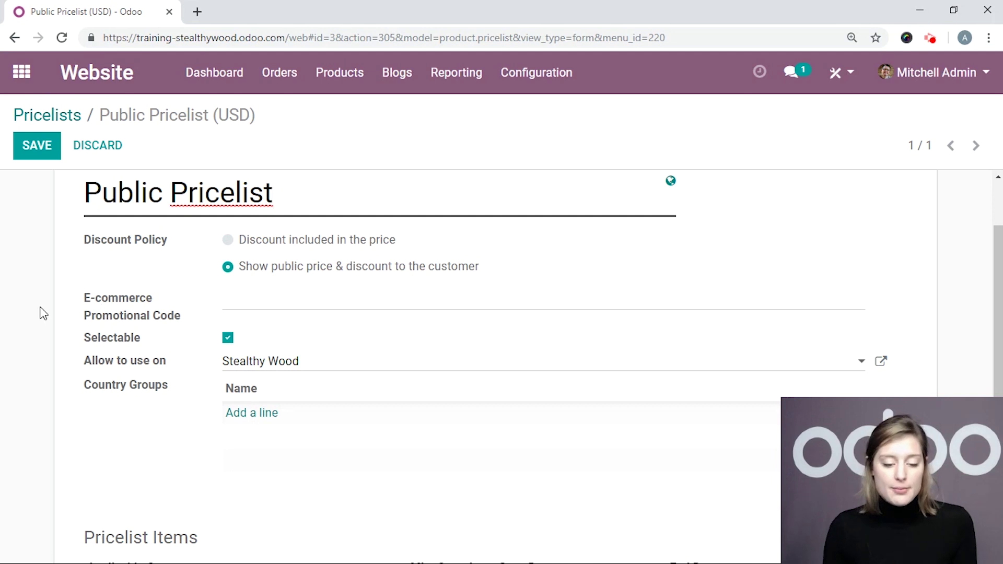
pyautogui.scroll(-1, 73, 334)
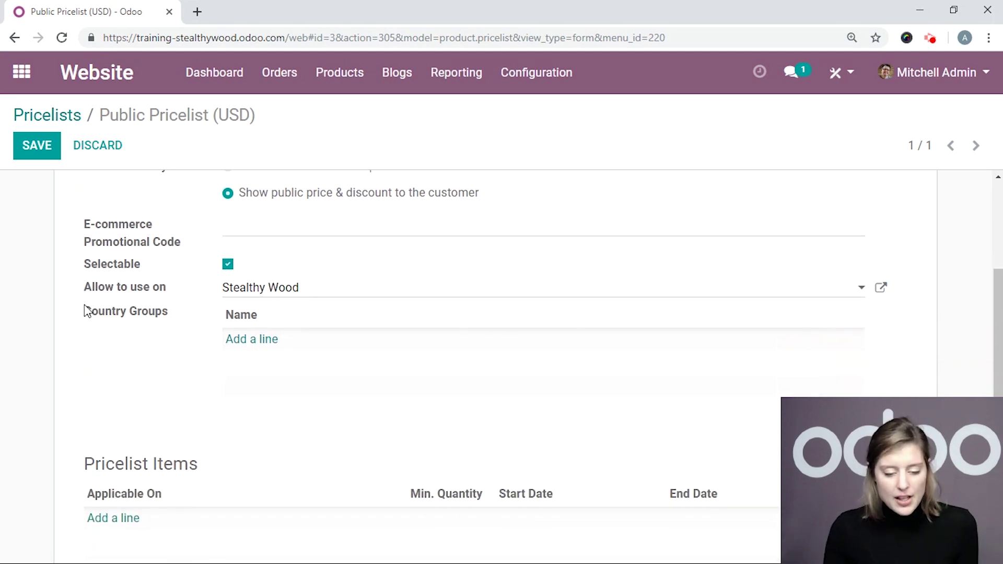
pyautogui.click(228, 264)
pyautogui.scroll(-1, 181, 214)
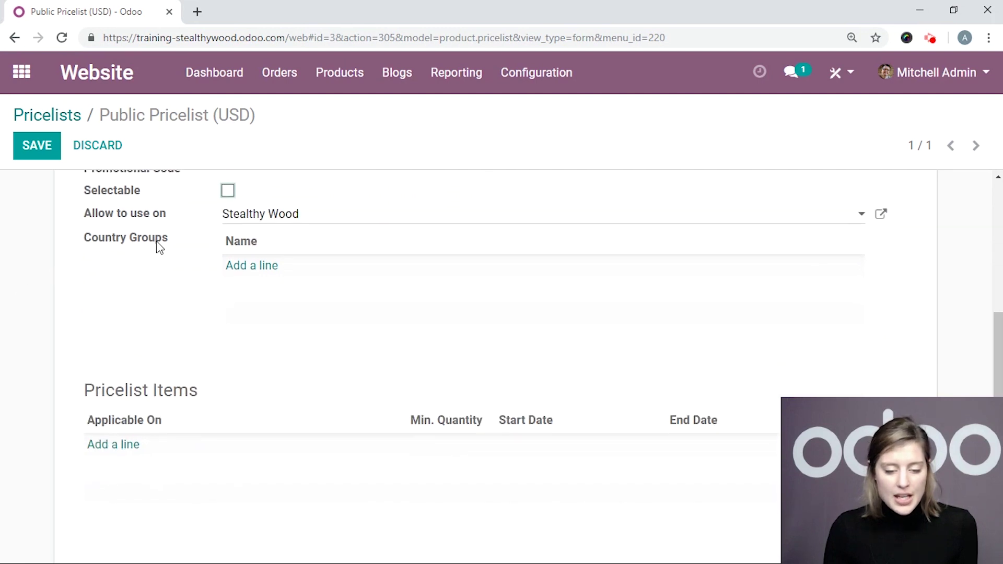
pyautogui.click(309, 215)
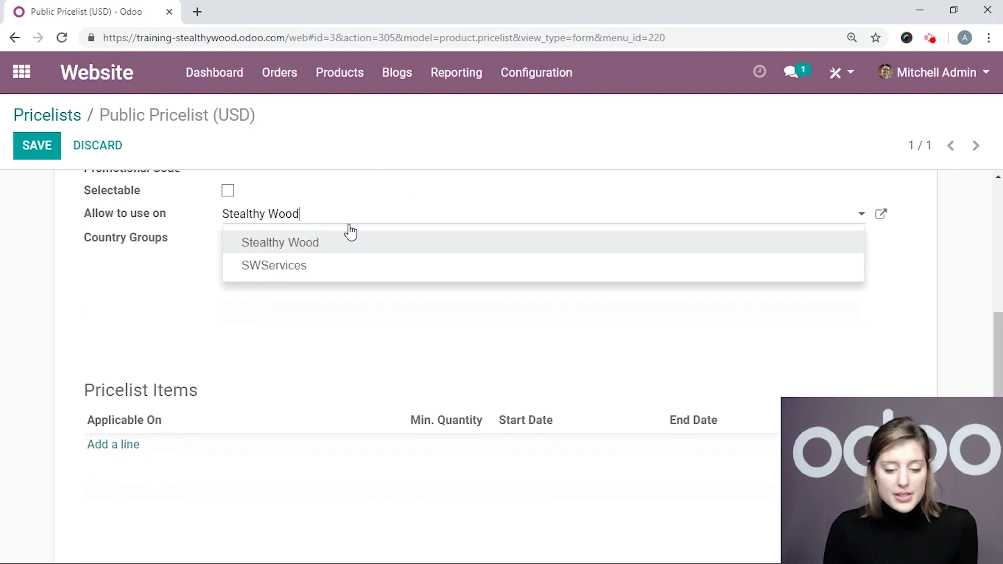
pyautogui.click(270, 245)
pyautogui.scroll(1, 66, 266)
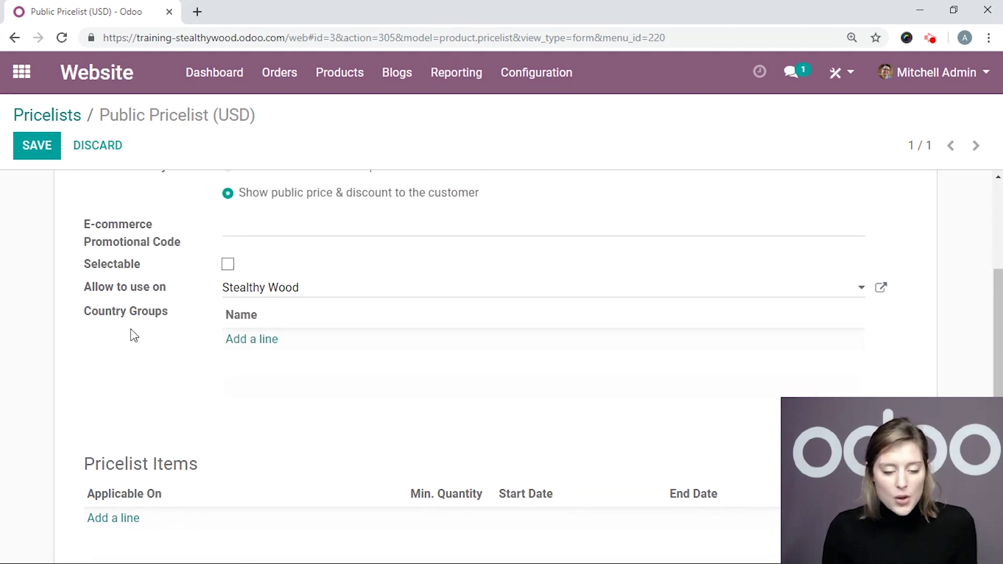
pyautogui.scroll(-1, 150, 345)
pyautogui.scroll(-1, 150, 345)
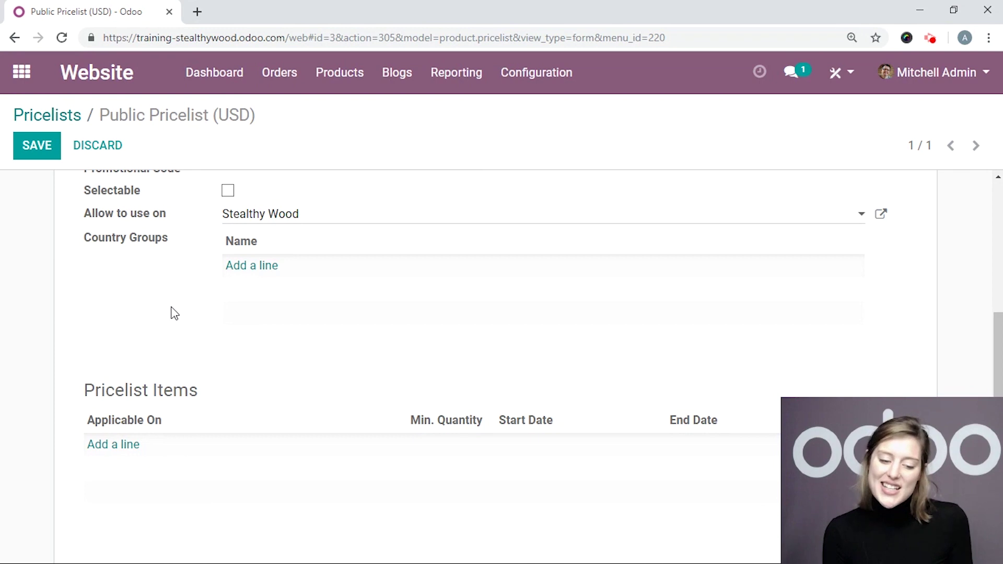
pyautogui.scroll(-1, 199, 287)
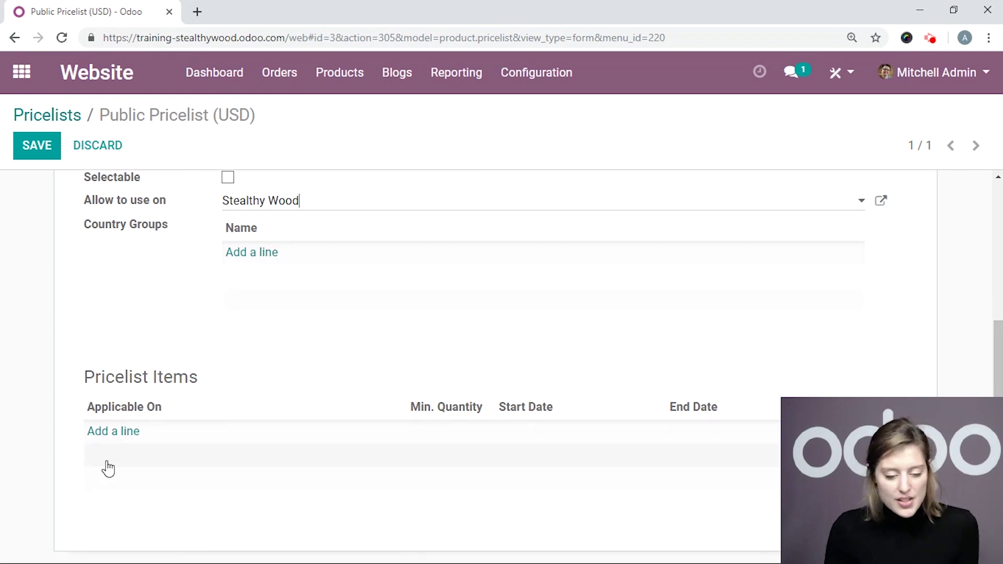
# Add a pricelist item that applies to the single product Drawer.
pyautogui.click(120, 441)
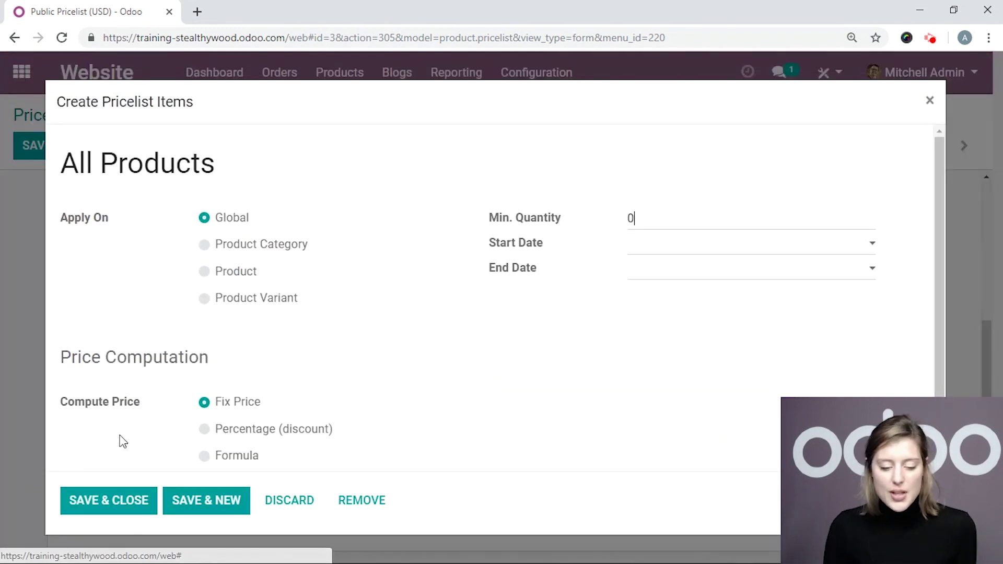
pyautogui.scroll(-2, 134, 290)
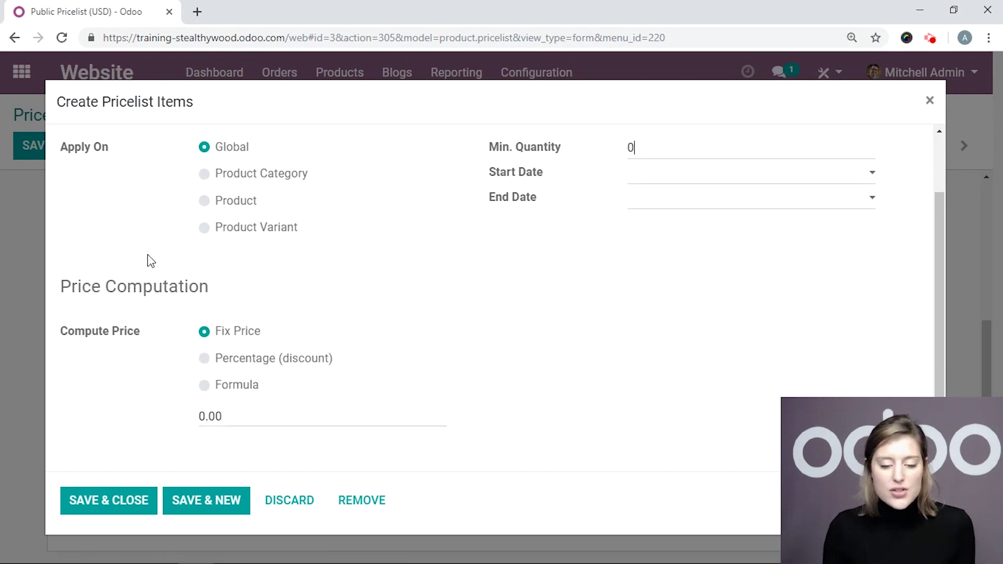
pyautogui.scroll(2, 206, 300)
pyautogui.click(205, 272)
pyautogui.click(333, 329)
pyautogui.write('dr')
pyautogui.click(322, 357)
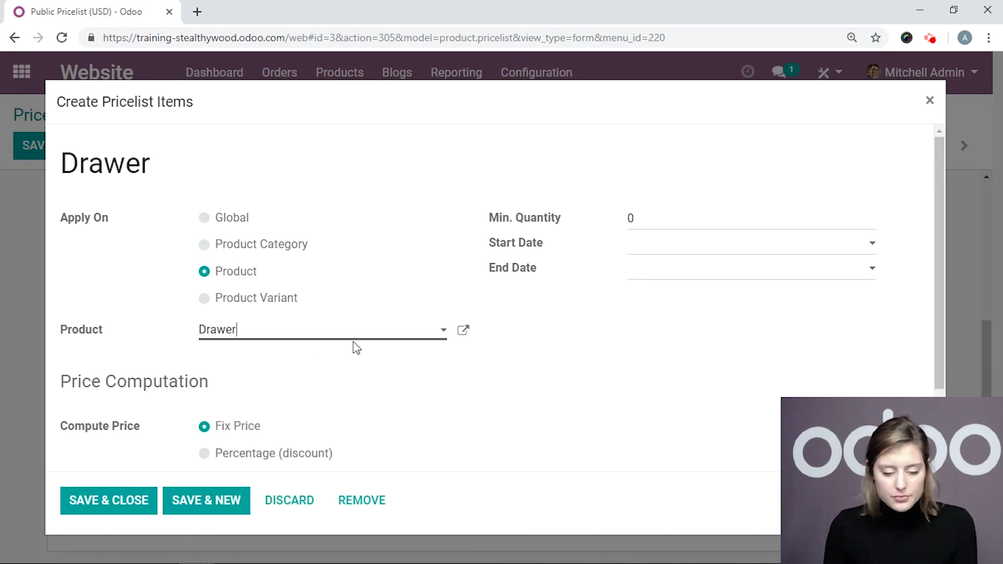
# Set the rule to a 10% percentage discount with minimum quantity 0, then save and close it.
pyautogui.scroll(-2, 376, 290)
pyautogui.moveTo(203, 382); pyautogui.dragTo(323, 383)
pyautogui.click(203, 379)
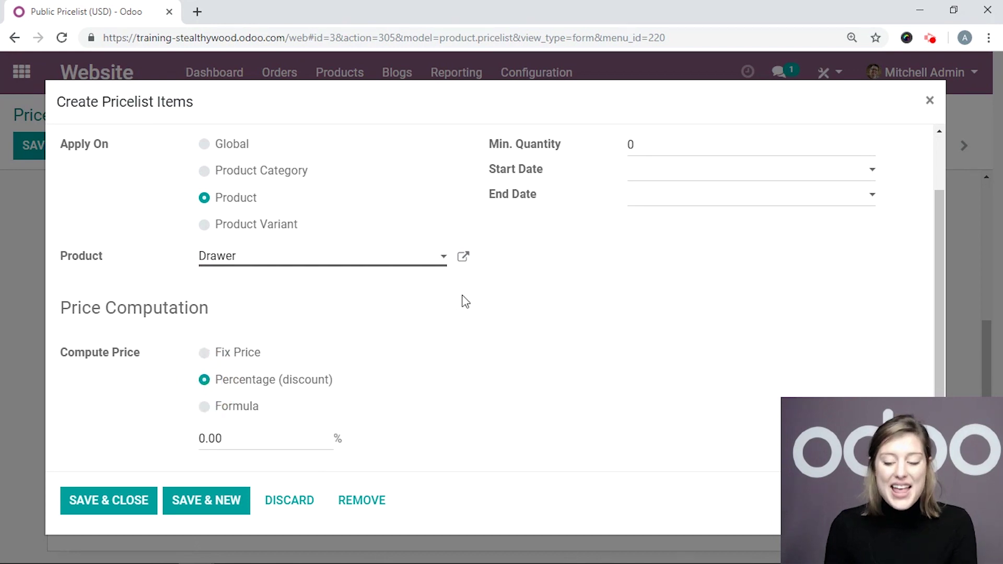
pyautogui.scroll(-1, 464, 301)
pyautogui.click(230, 417)
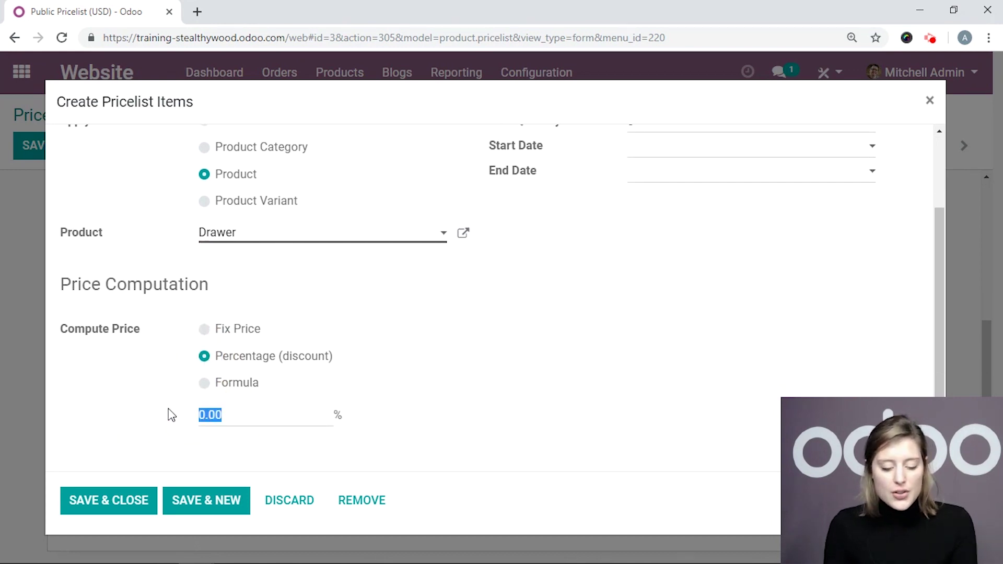
pyautogui.write('10')
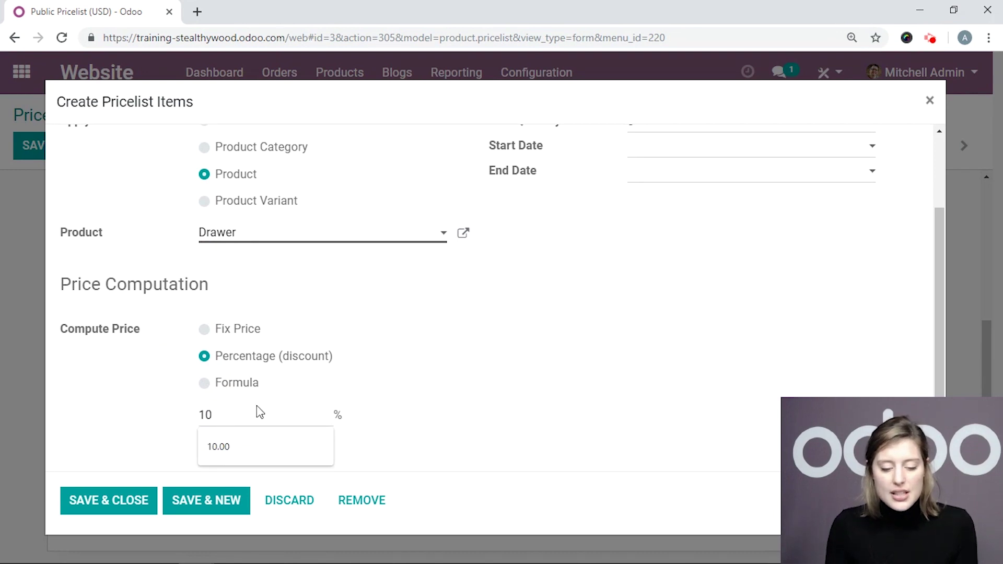
pyautogui.click(425, 410)
pyautogui.scroll(3, 555, 332)
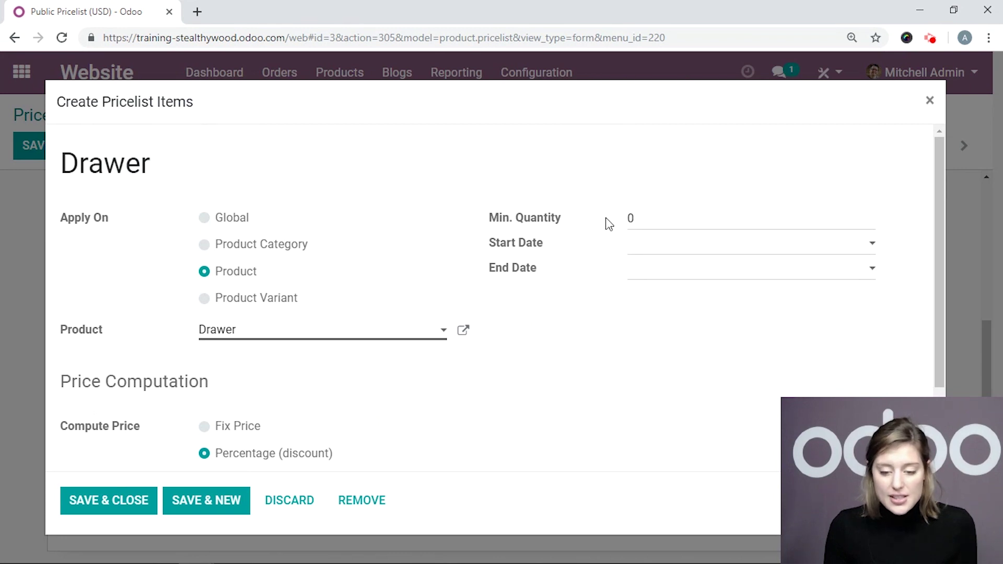
pyautogui.click(659, 212)
pyautogui.click(615, 185)
pyautogui.scroll(-2, 569, 371)
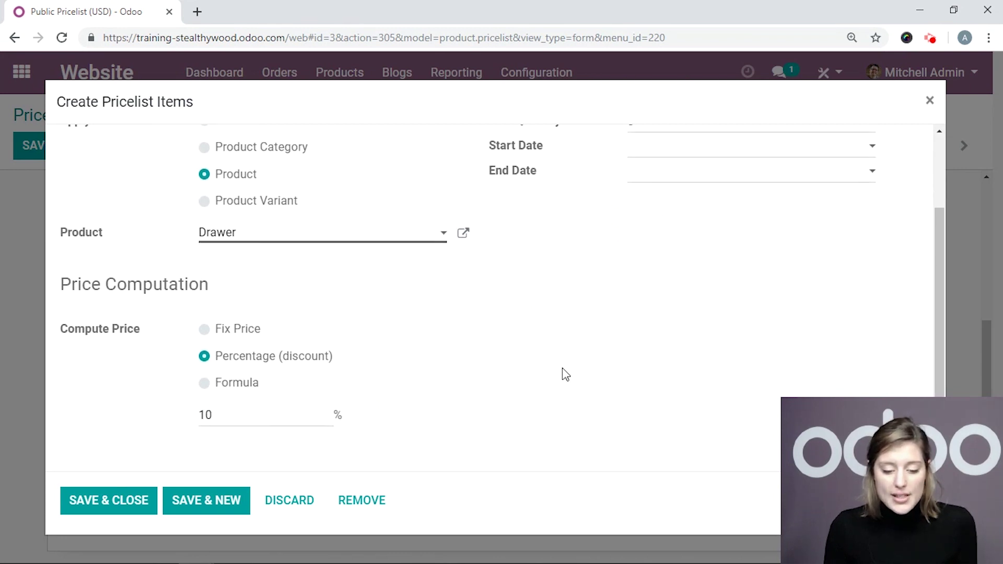
pyautogui.click(108, 500)
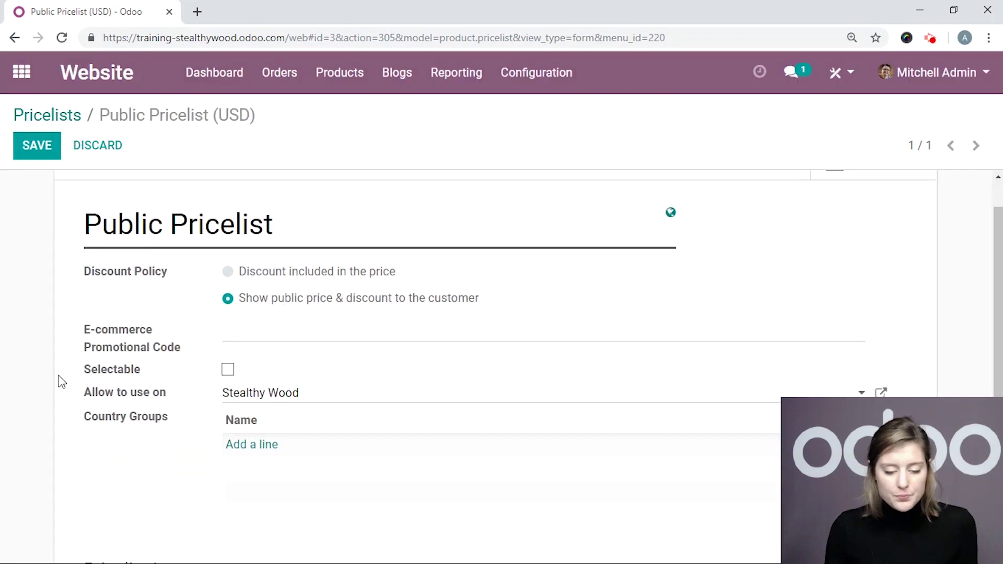
# Save the Public Pricelist and check its chosen discount policy.
pyautogui.click(43, 147)
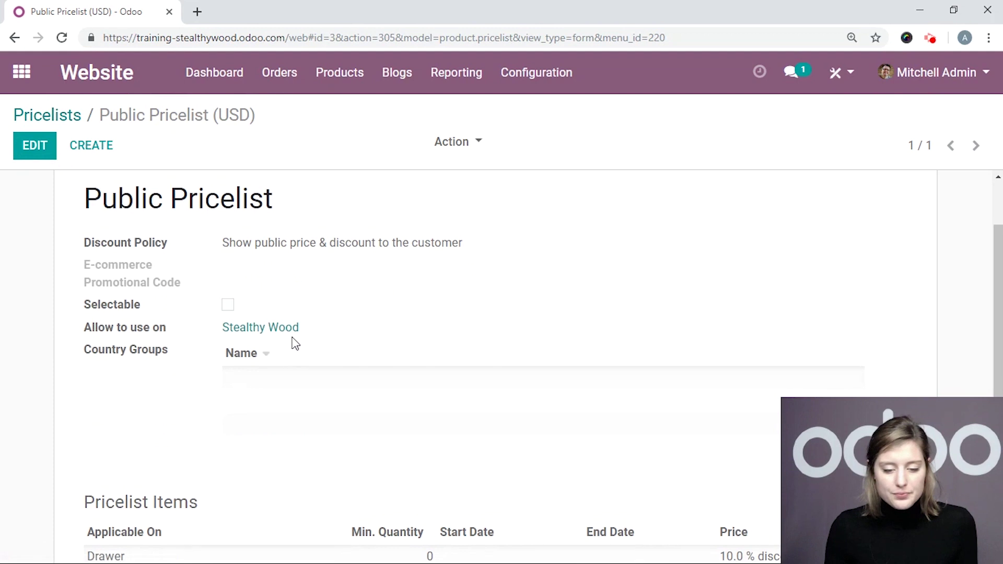
pyautogui.moveTo(218, 311); pyautogui.dragTo(483, 322)
pyautogui.click(511, 311)
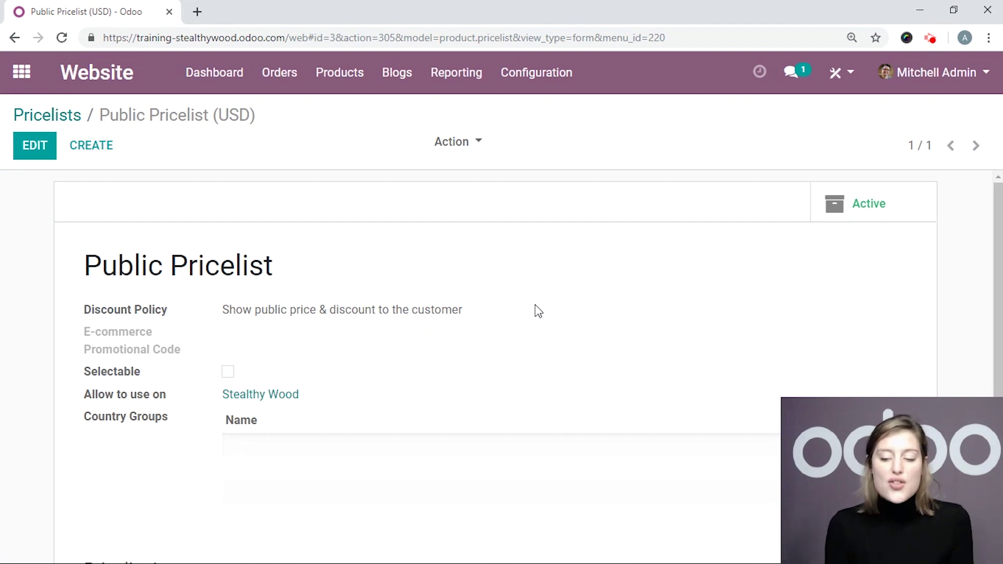
# View the e-shop to confirm the Drawer now costs $3,280.50 instead of $3,645.00.
pyautogui.click(16, 77)
pyautogui.click(648, 278)
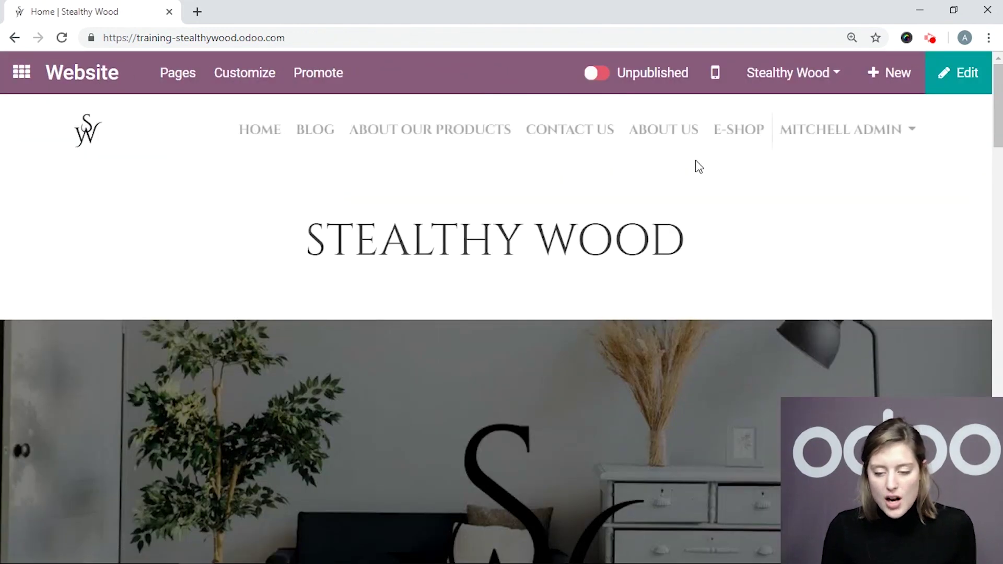
pyautogui.click(738, 132)
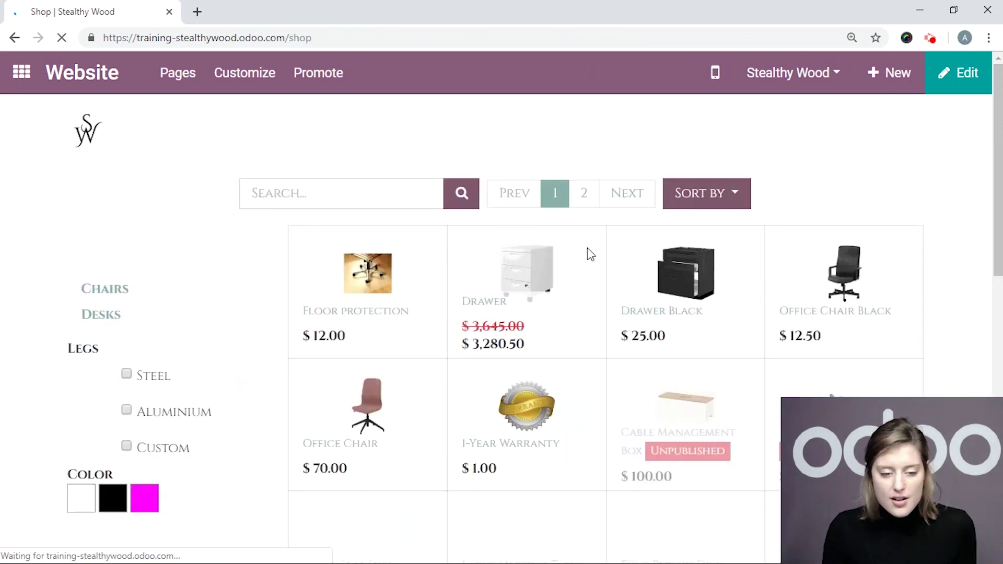
pyautogui.scroll(-1, 565, 298)
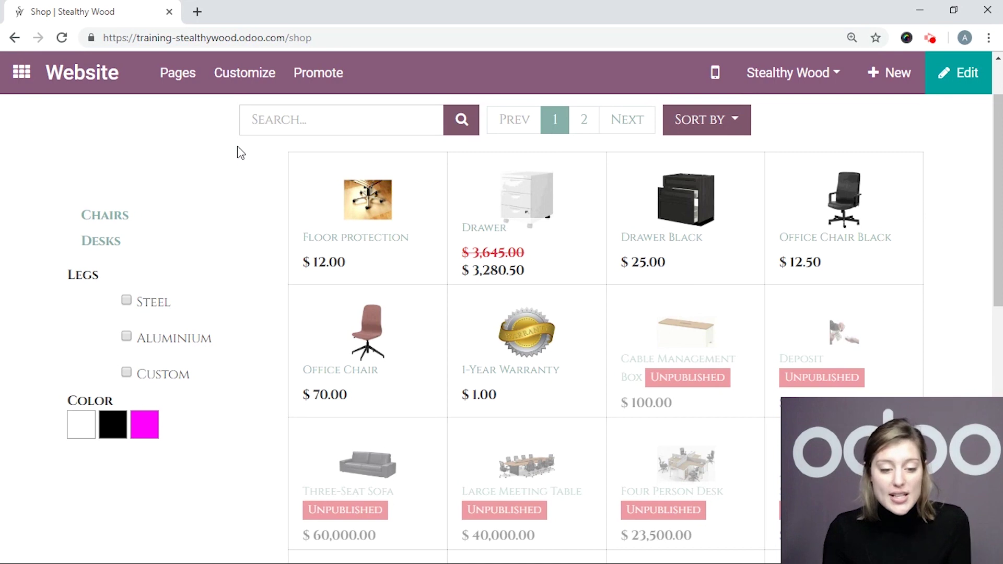
pyautogui.click(22, 72)
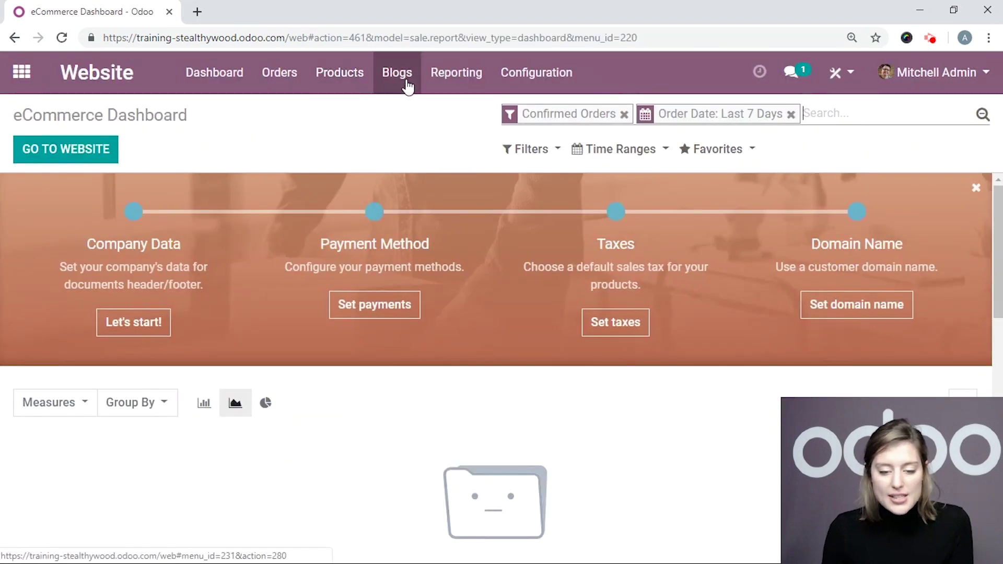
# Open the Public Pricelist from Products > Pricelists in edit mode.
pyautogui.click(340, 87)
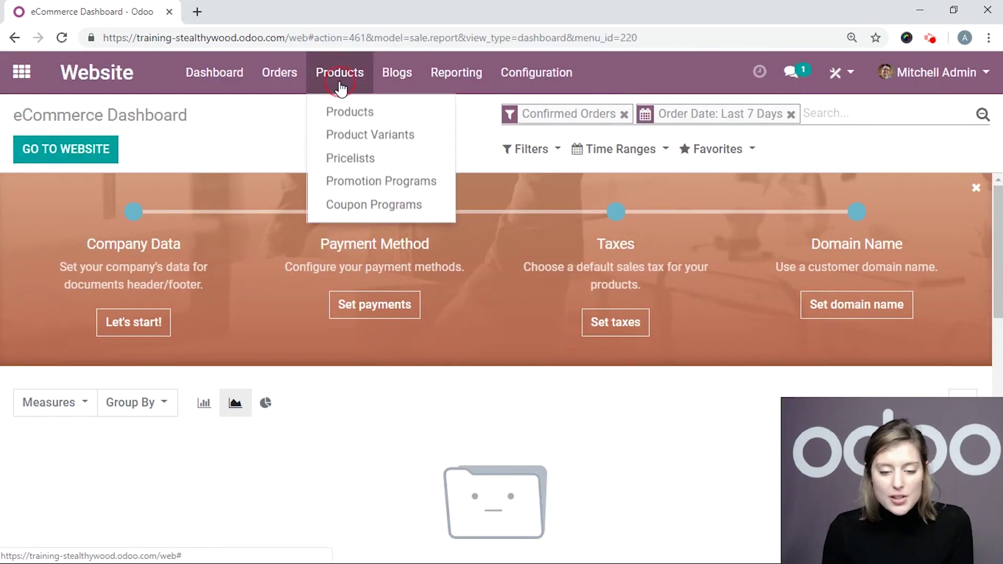
pyautogui.click(359, 159)
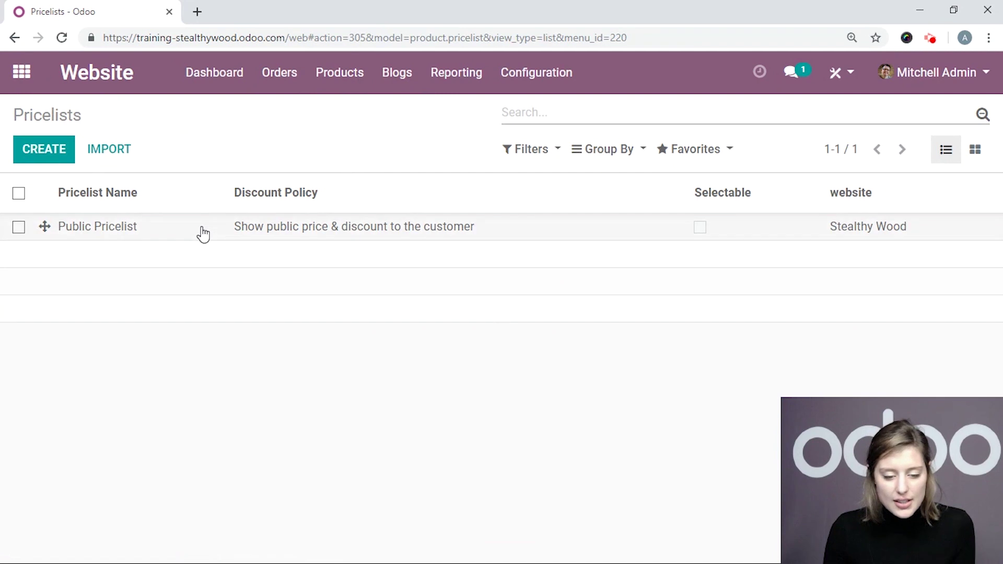
pyautogui.click(203, 233)
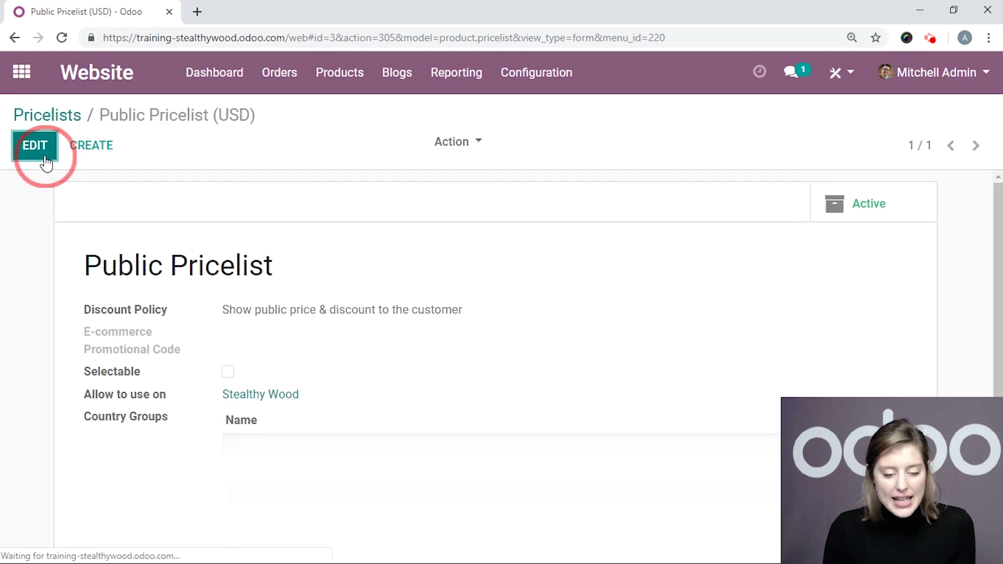
pyautogui.click(40, 157)
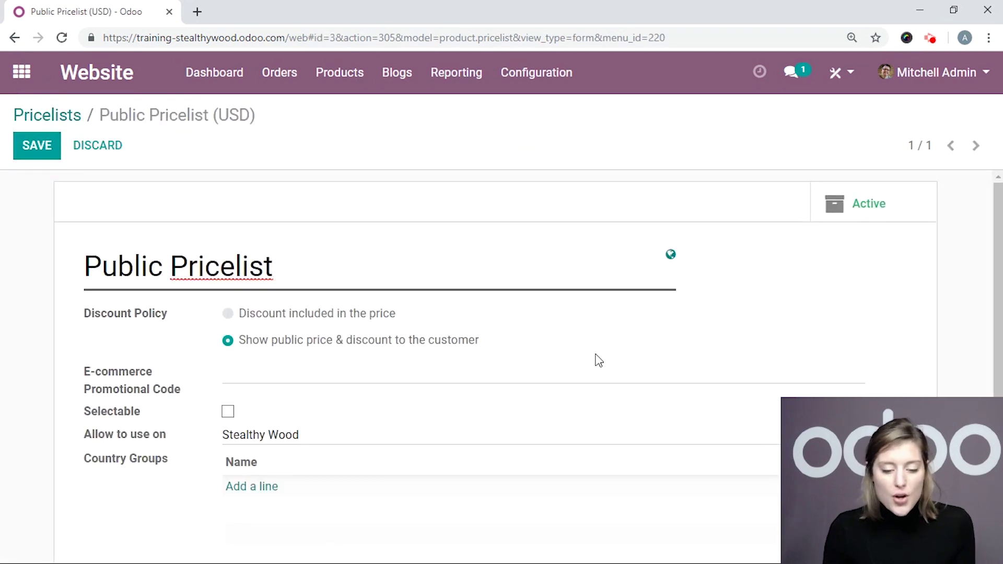
# Enter '10toWin' as the e-commerce promotional code and save the pricelist.
pyautogui.scroll(-1, 598, 358)
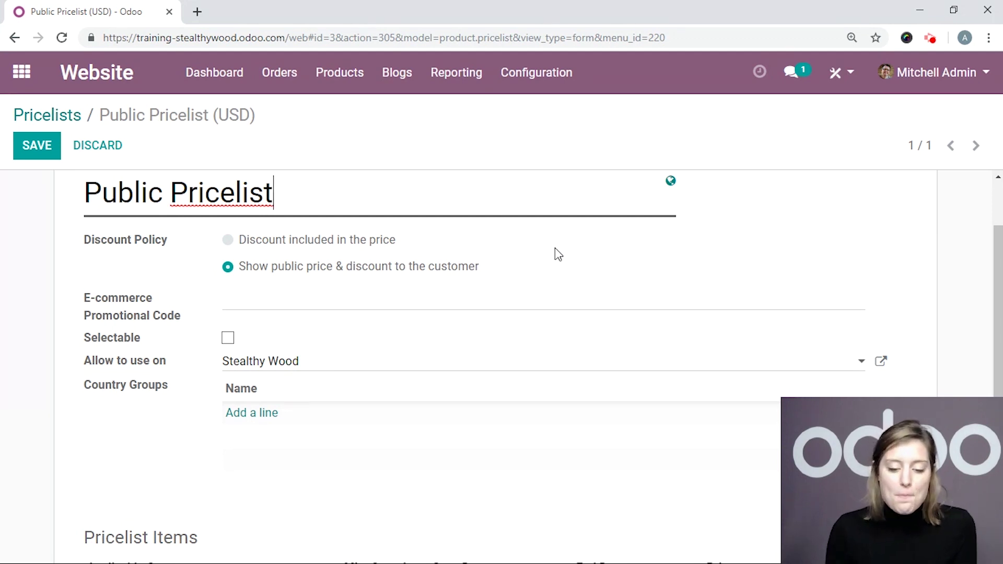
pyautogui.scroll(-2, 559, 254)
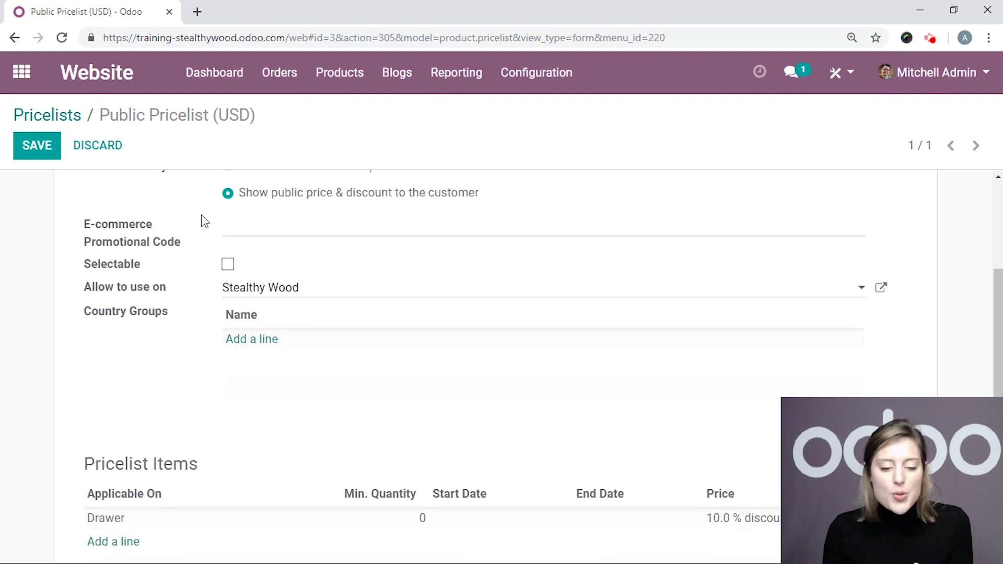
pyautogui.scroll(2, 204, 221)
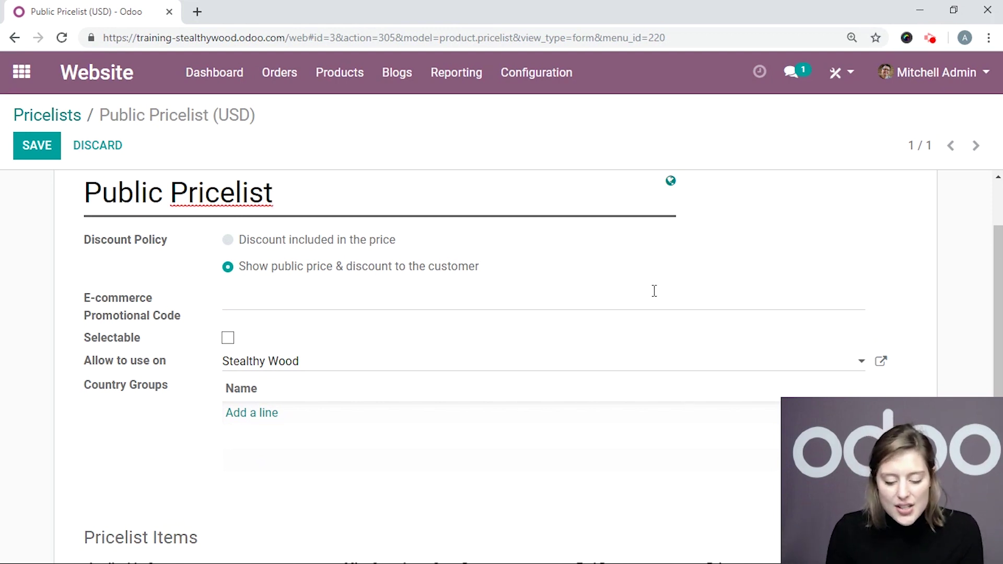
pyautogui.click(654, 291)
pyautogui.write('10to')
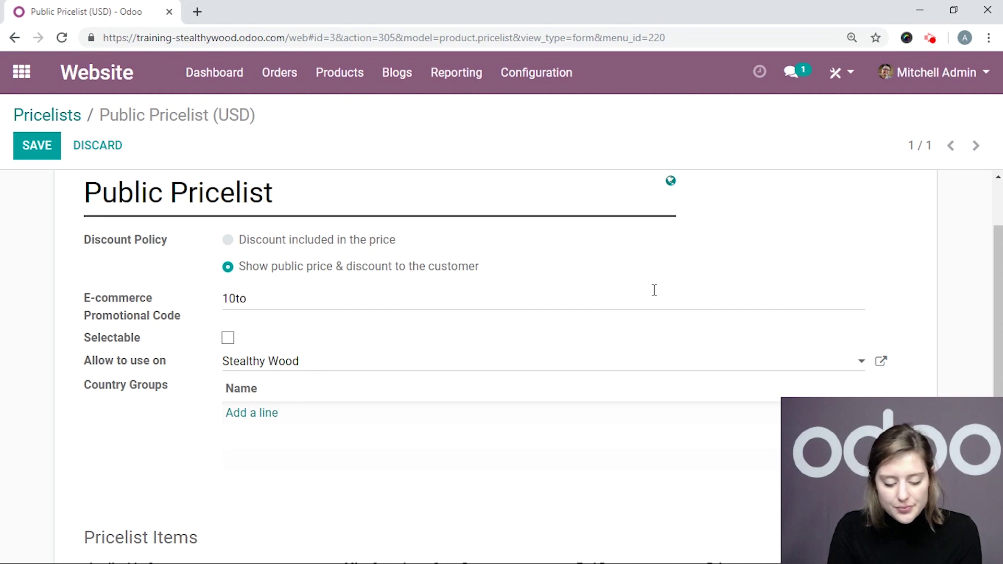
pyautogui.write('Win')
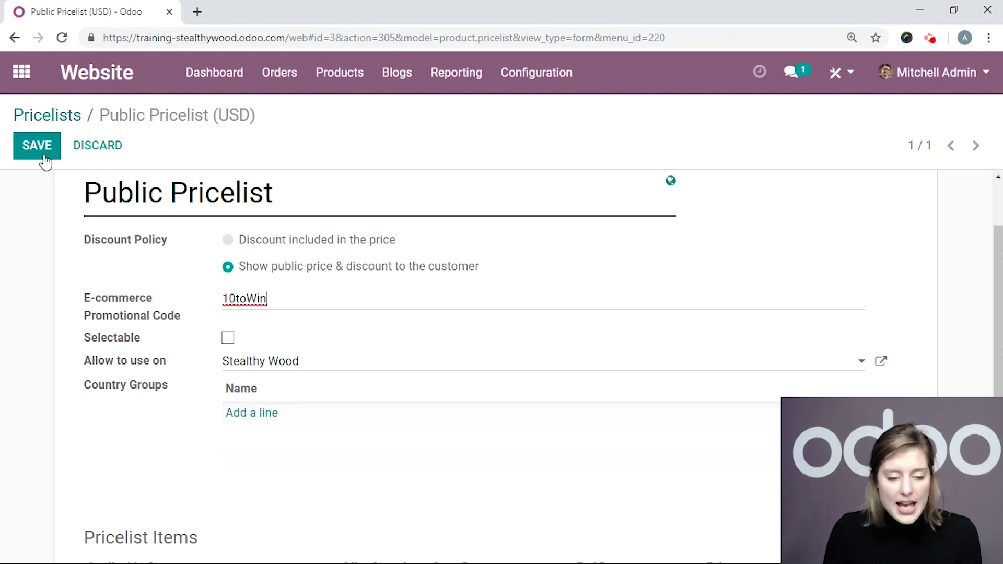
pyautogui.click(50, 154)
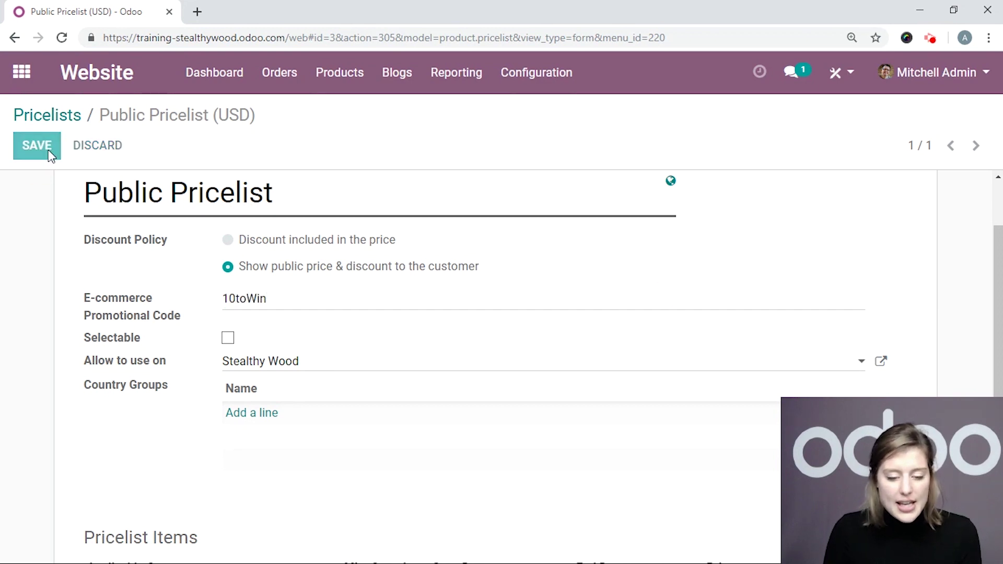
# Go to the website e-shop and open the Drawer product page.
pyautogui.click(29, 80)
pyautogui.click(658, 276)
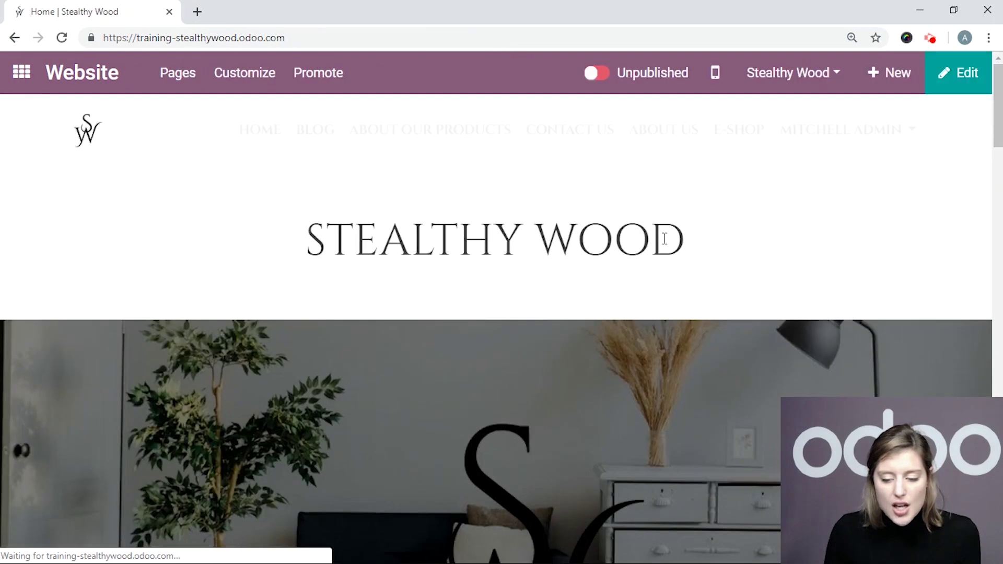
pyautogui.click(738, 136)
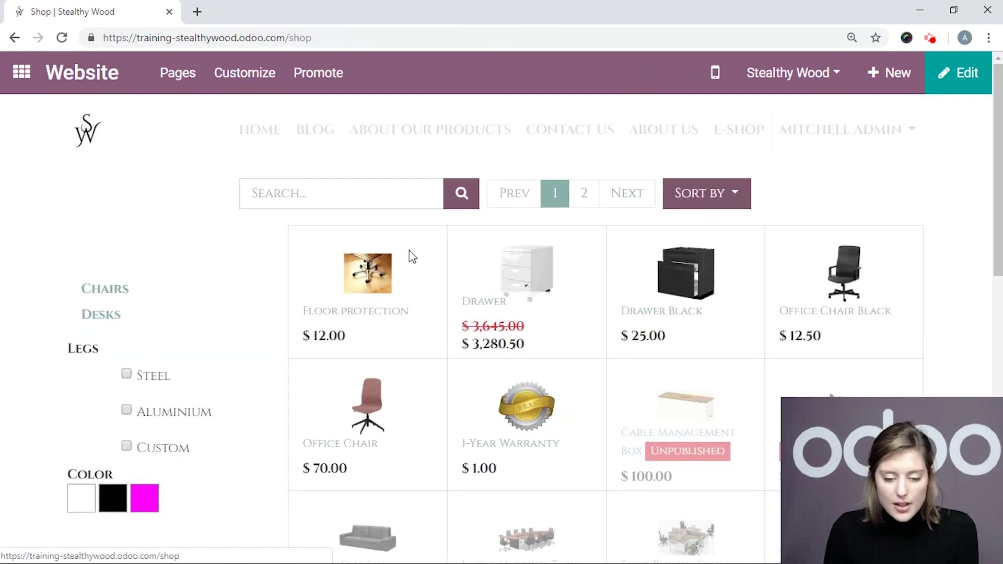
pyautogui.click(517, 269)
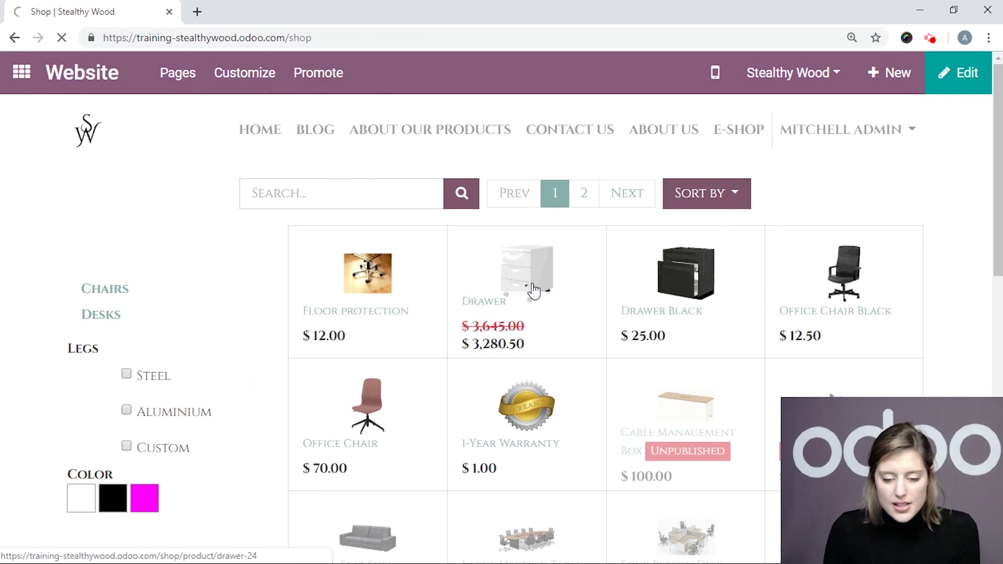
# Check the cart shows code 10toWin, the Drawer at $3,280.50 and $0.00 taxes.
pyautogui.scroll(-3, 640, 344)
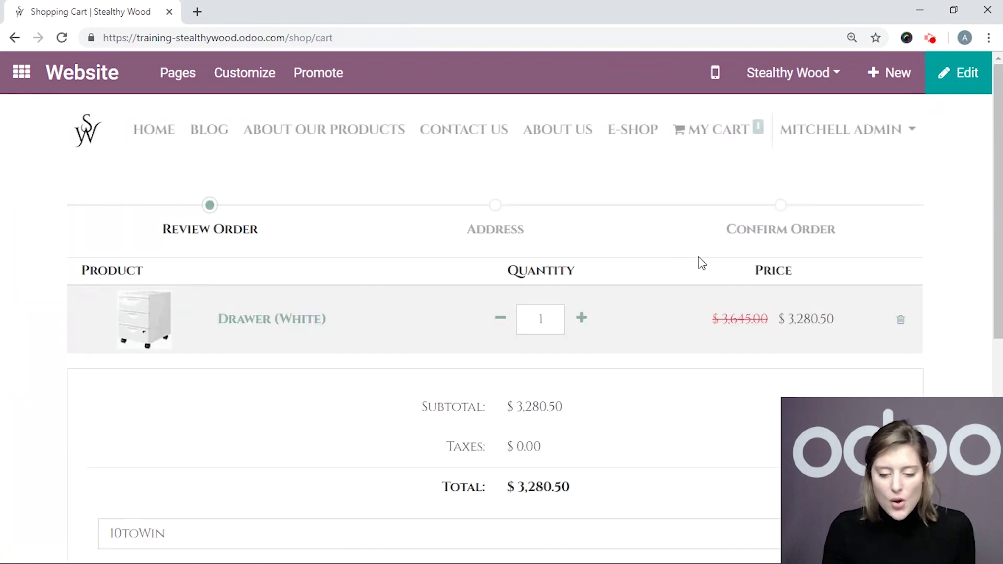
pyautogui.scroll(-2, 701, 263)
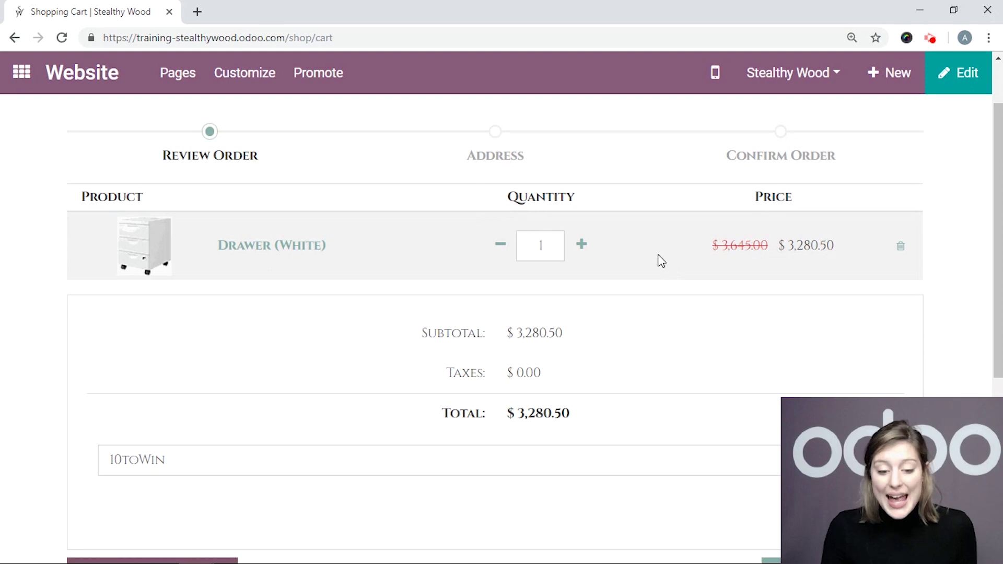
pyautogui.scroll(-4, 663, 277)
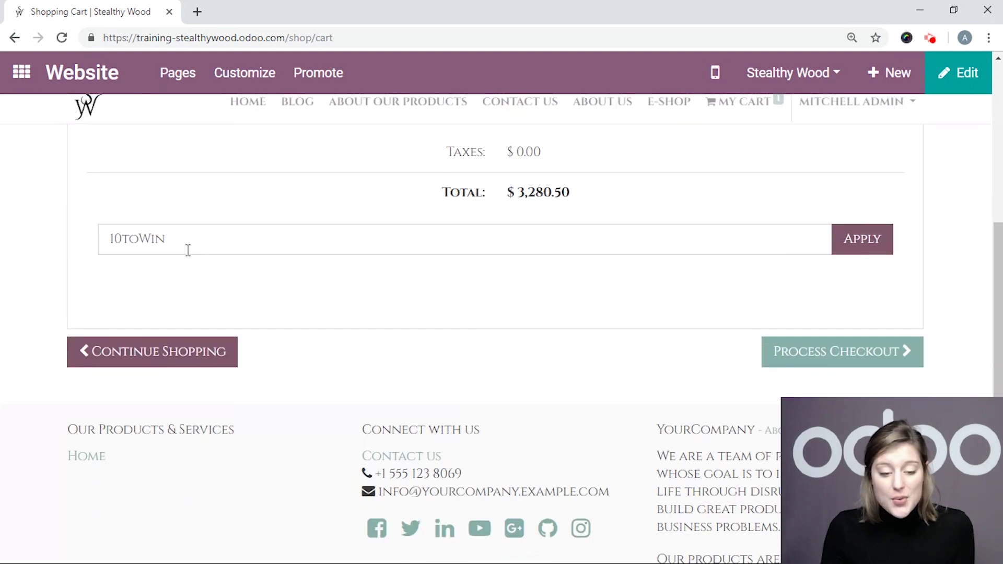
pyautogui.scroll(3, 26, 199)
pyautogui.scroll(-1, 898, 327)
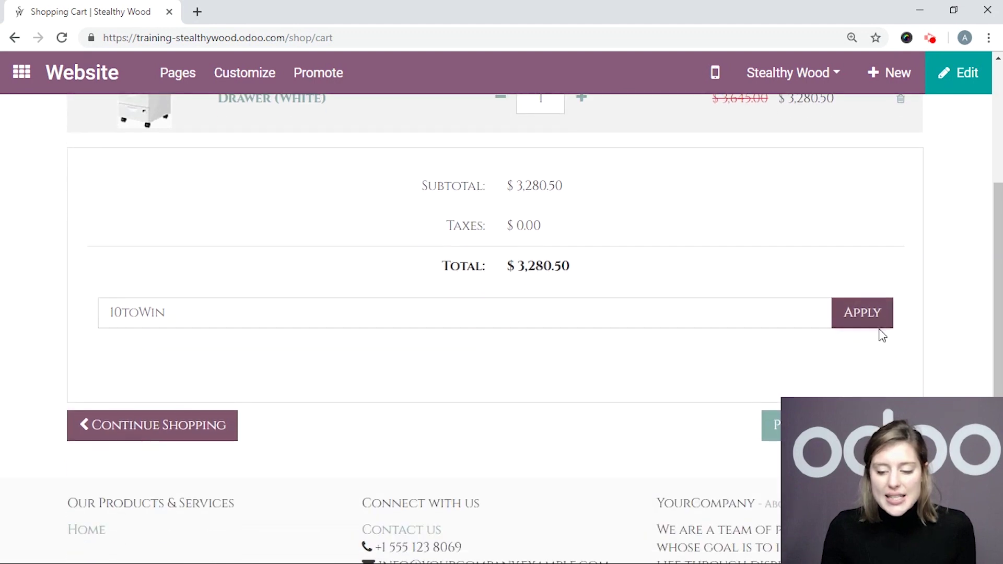
pyautogui.scroll(2, 906, 293)
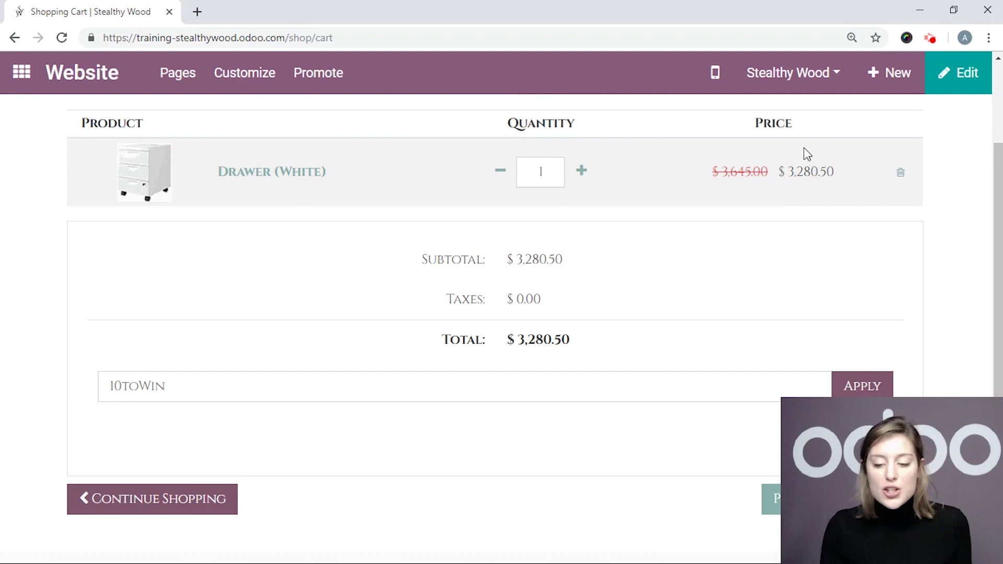
pyautogui.scroll(-1, 862, 287)
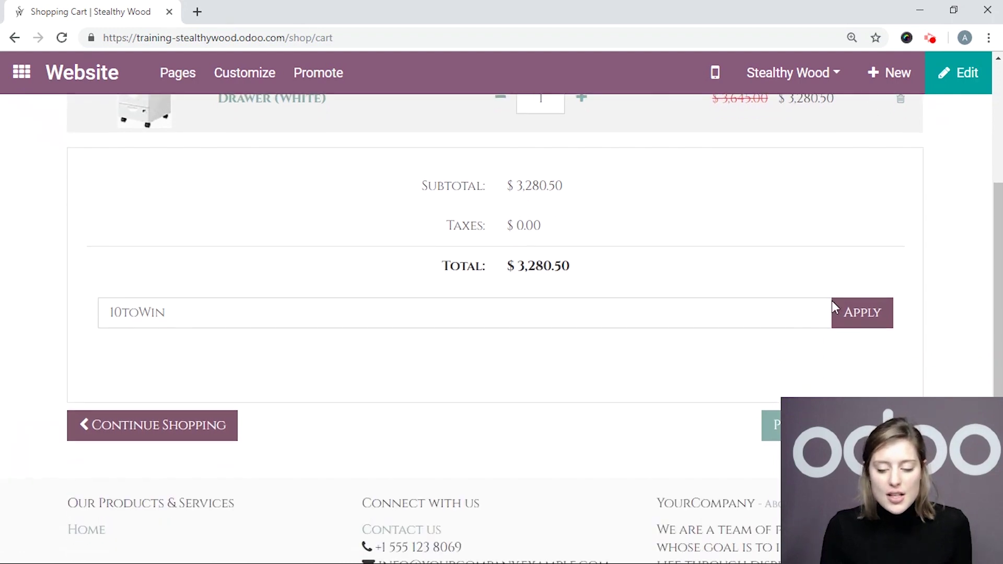
pyautogui.moveTo(190, 314); pyautogui.dragTo(46, 302)
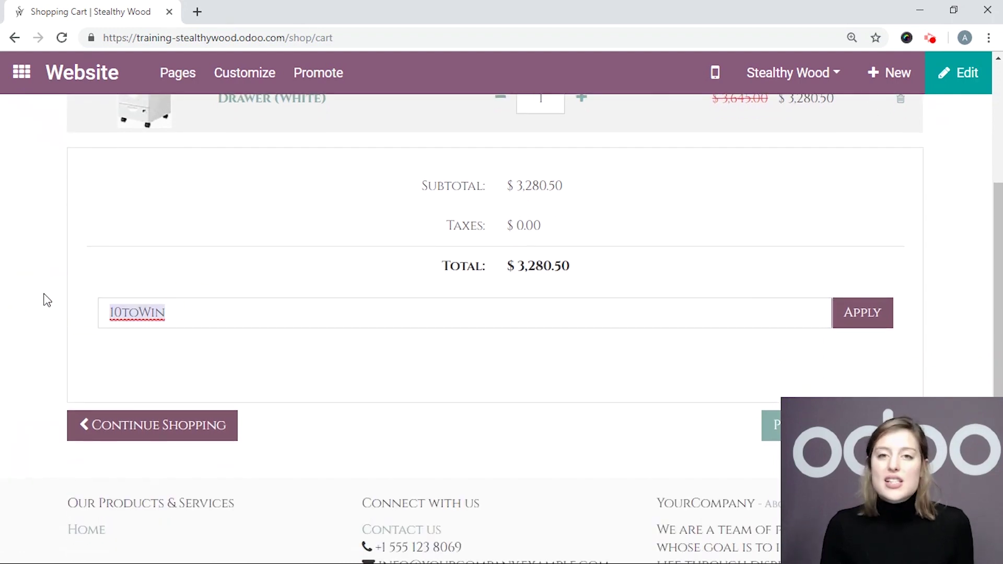
pyautogui.scroll(1, 44, 301)
pyautogui.click(42, 304)
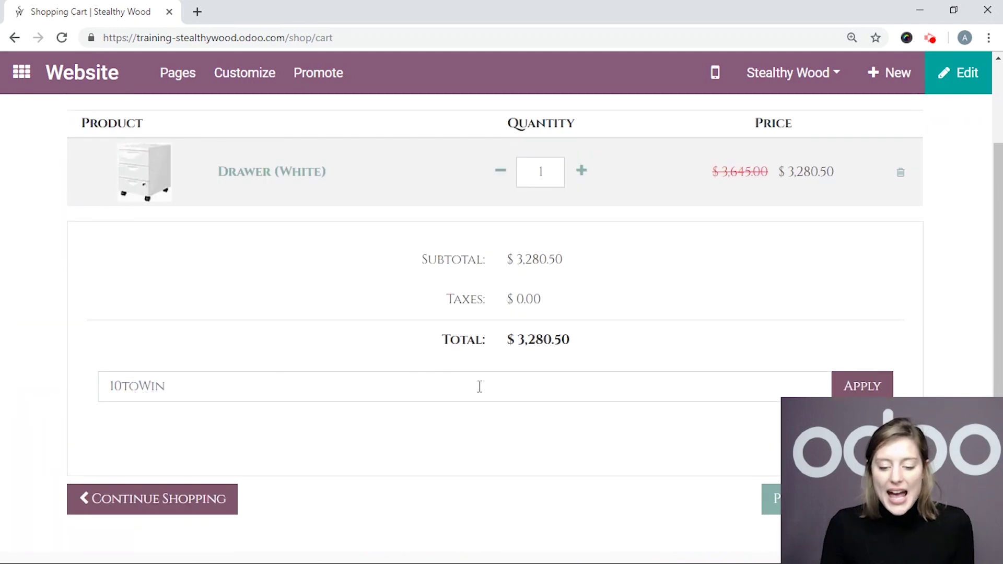
pyautogui.moveTo(555, 300); pyautogui.dragTo(441, 308)
pyautogui.click(404, 305)
pyautogui.scroll(1, 406, 305)
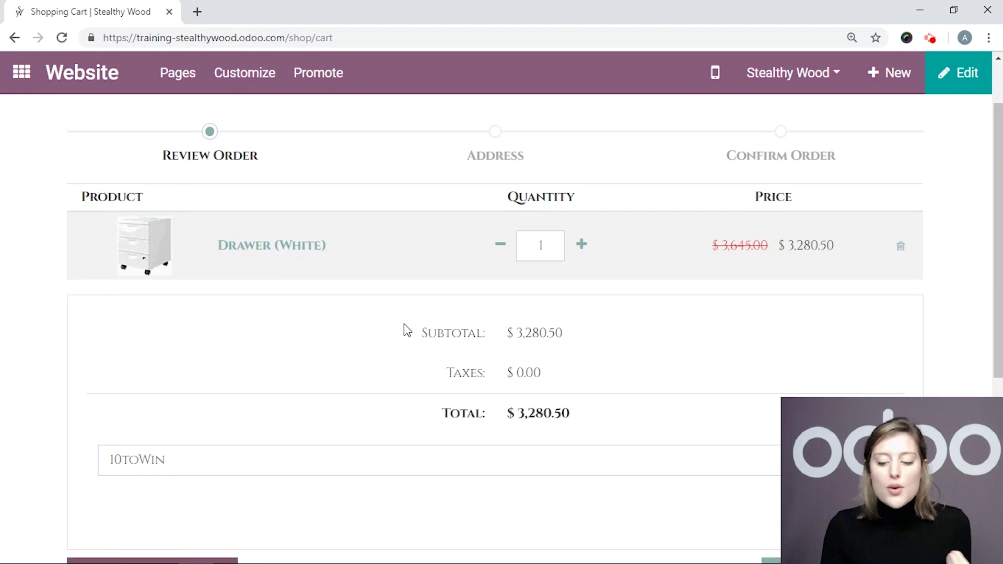